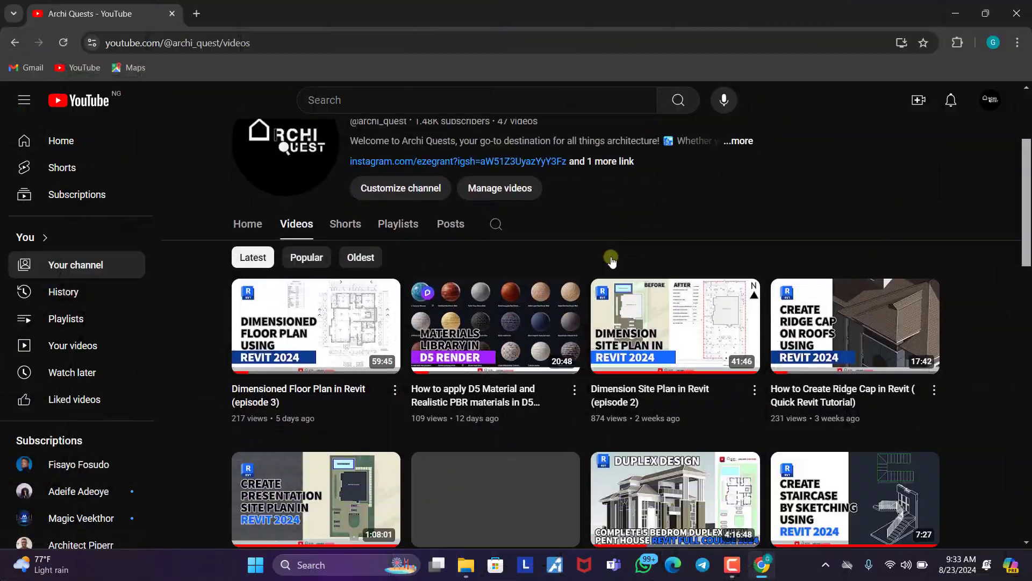
Scroll to the end of the channel's uploaded videos, then orbit the duplex's 3D view from below
scroll(613, 261, "down", 2)
scroll(613, 261, "down", 8)
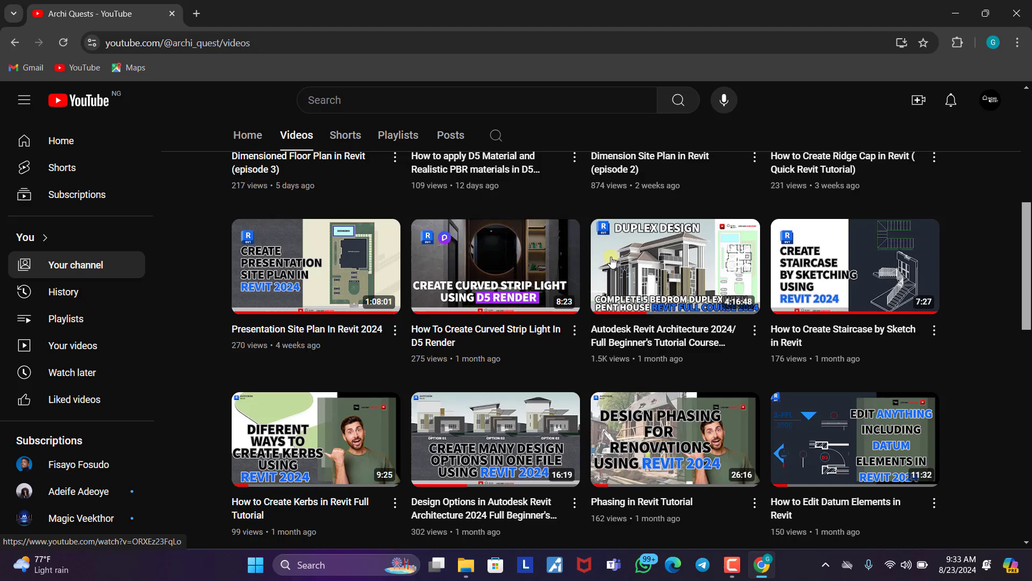
scroll(612, 261, "down", 8)
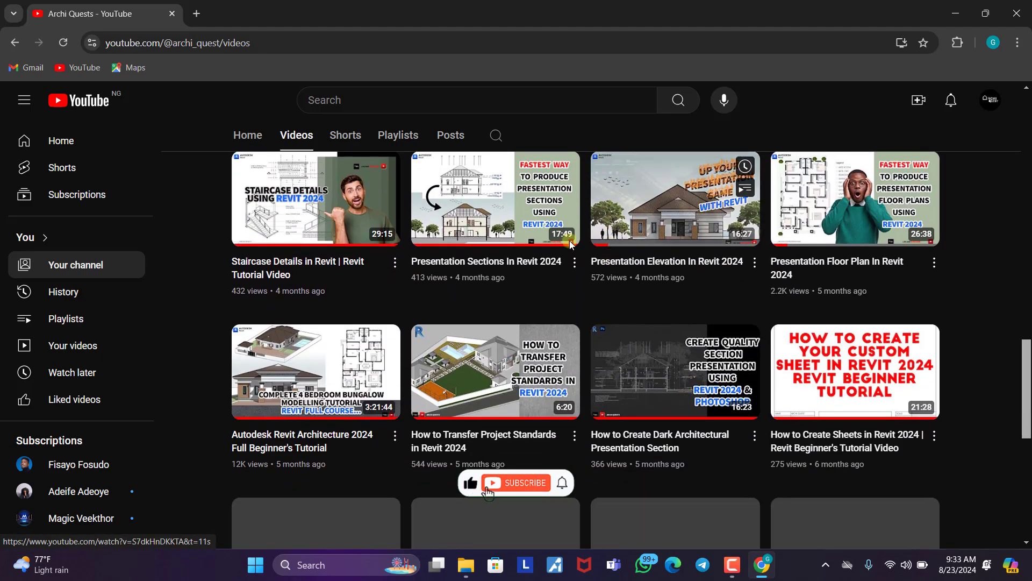
scroll(476, 271, "down", 4)
scroll(476, 270, "down", 5)
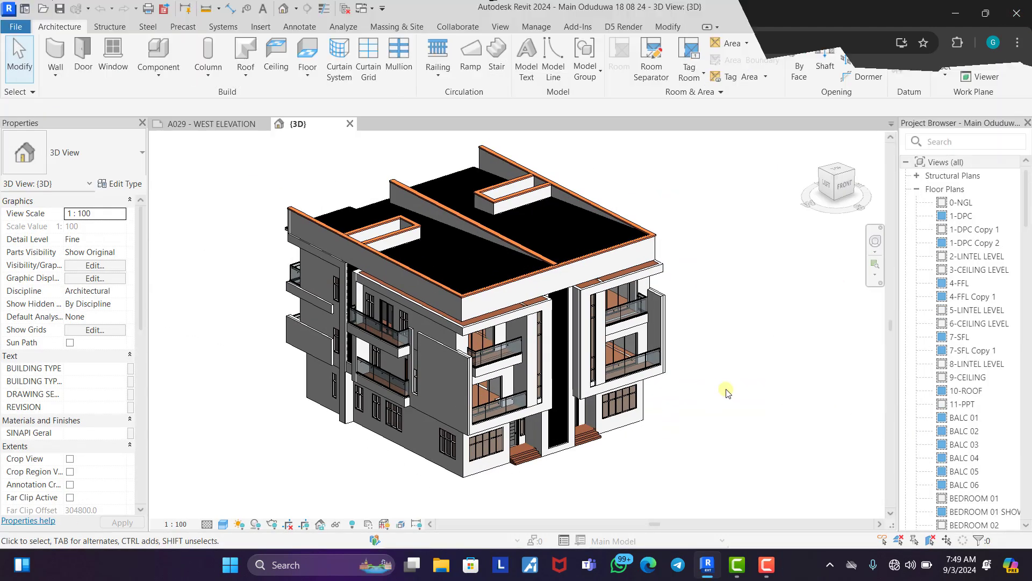
middle_click_drag(618, 408, 553, 322, "shift")
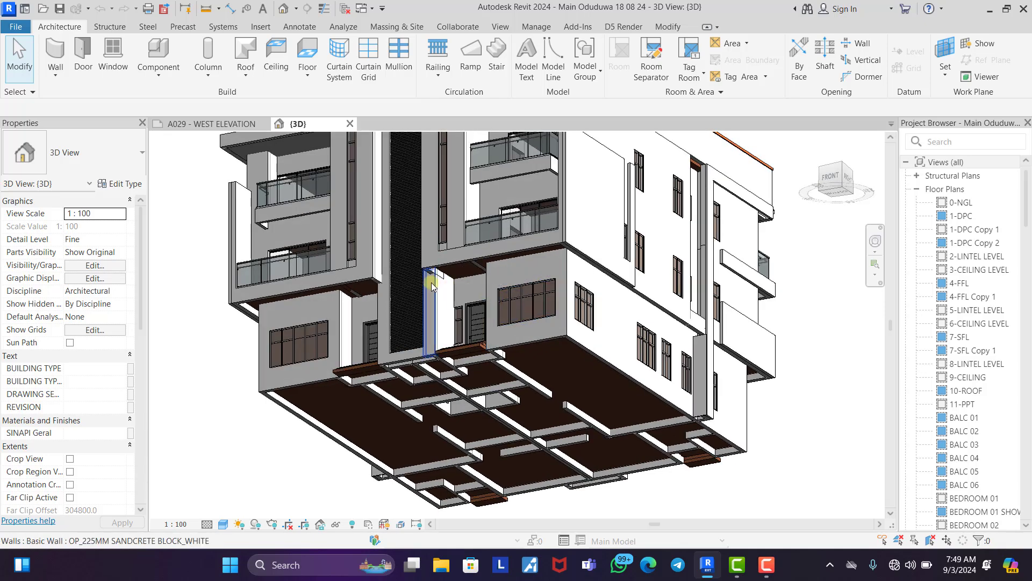
Reframe the 3D view to the whole building with its roof and show the Collaborate ribbon tab
middle_click_drag(432, 290, 484, 387, "shift")
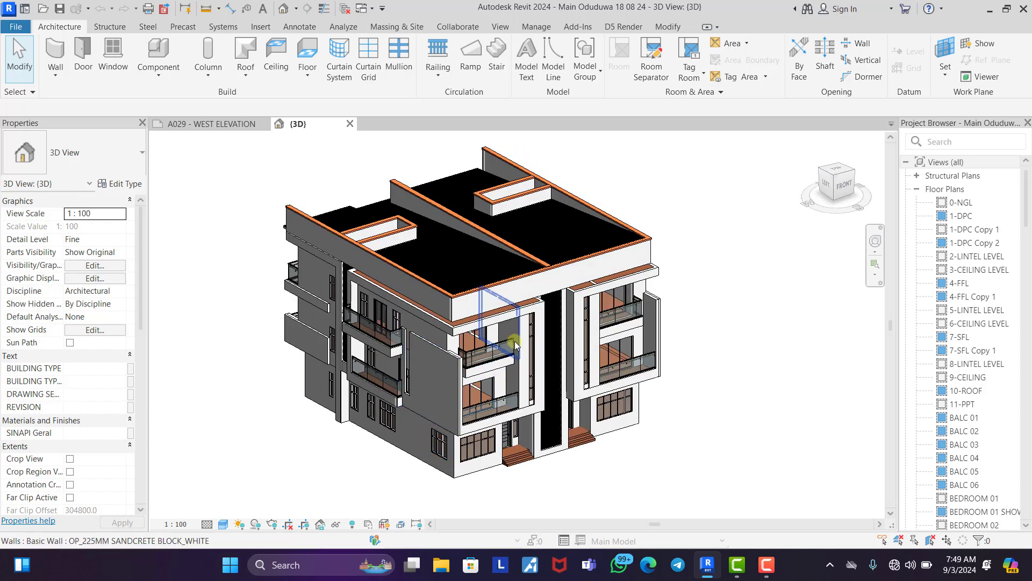
scroll(493, 364, "up", 2)
scroll(471, 401, "down", 3)
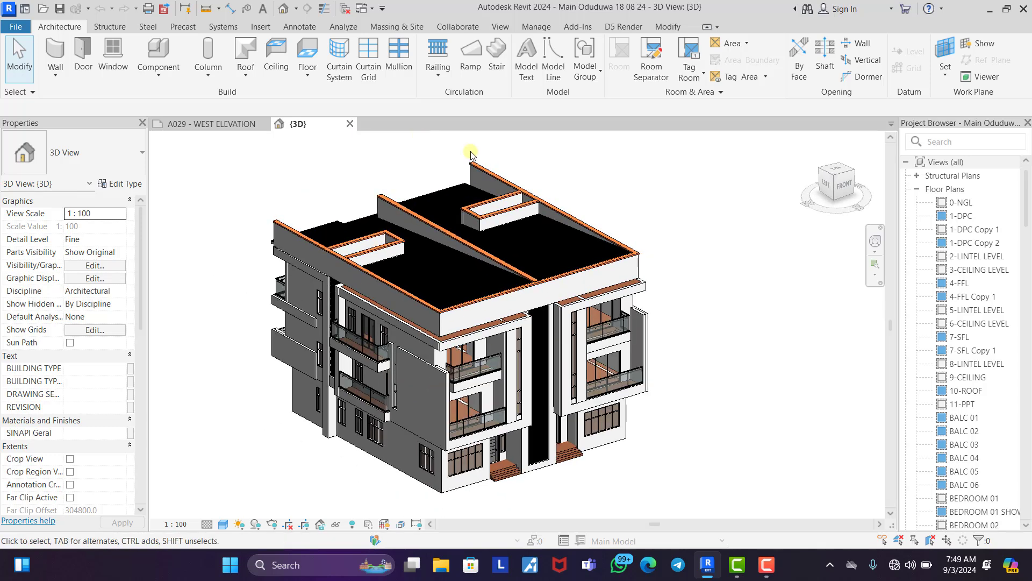
left_click(452, 25)
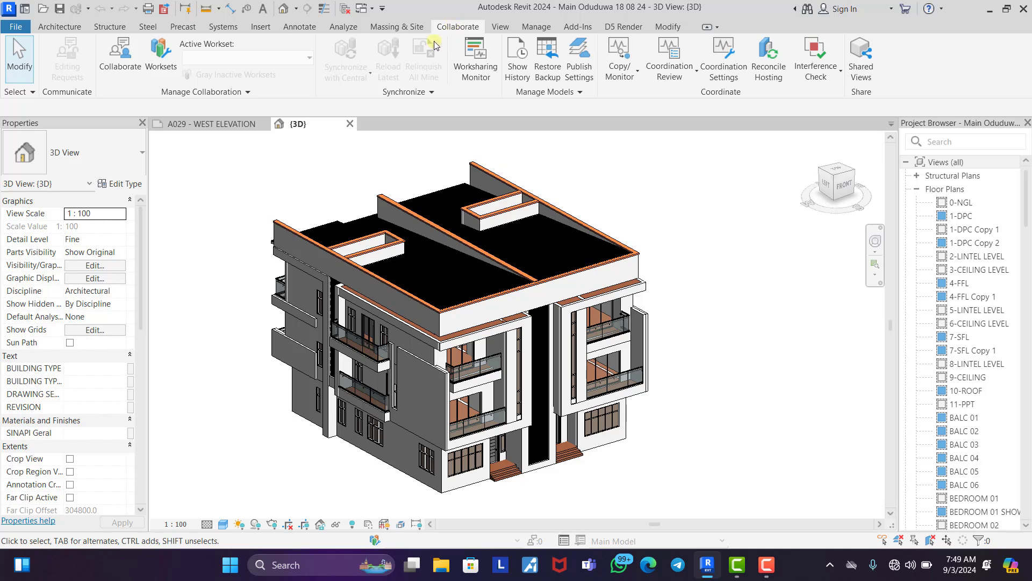
Enable collaboration within your network so Workset1 becomes the active workset
left_click(119, 58)
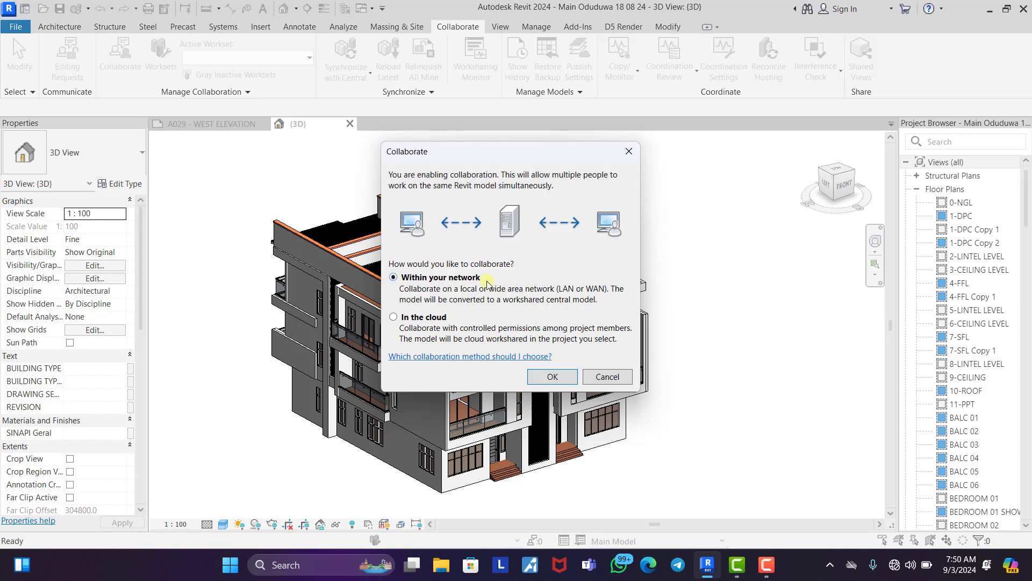
left_click(548, 379)
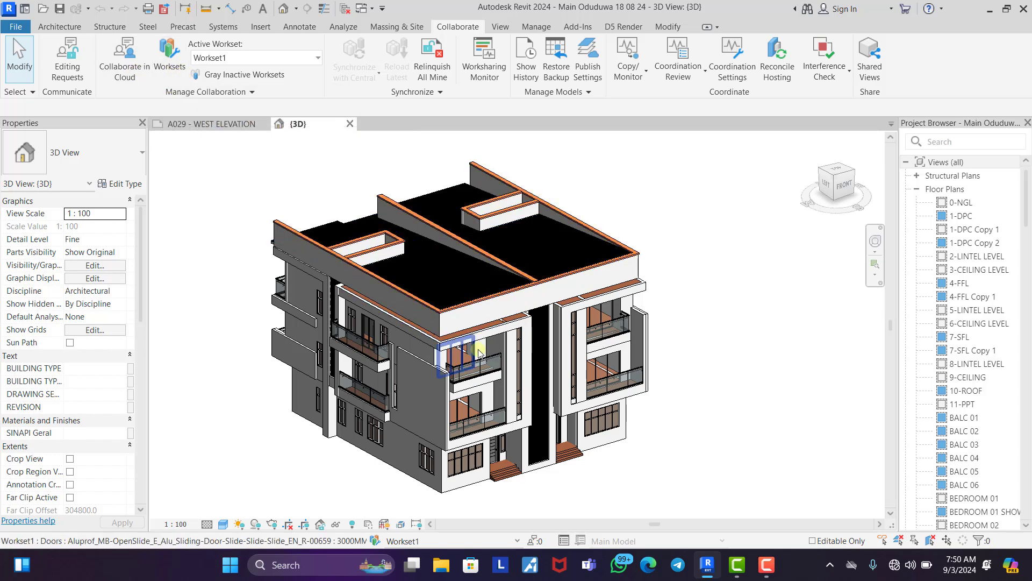
Save As a project into the Desktop > Grant > YOUTUBE folder, clearing the old file name
scroll(457, 269, "down", 1)
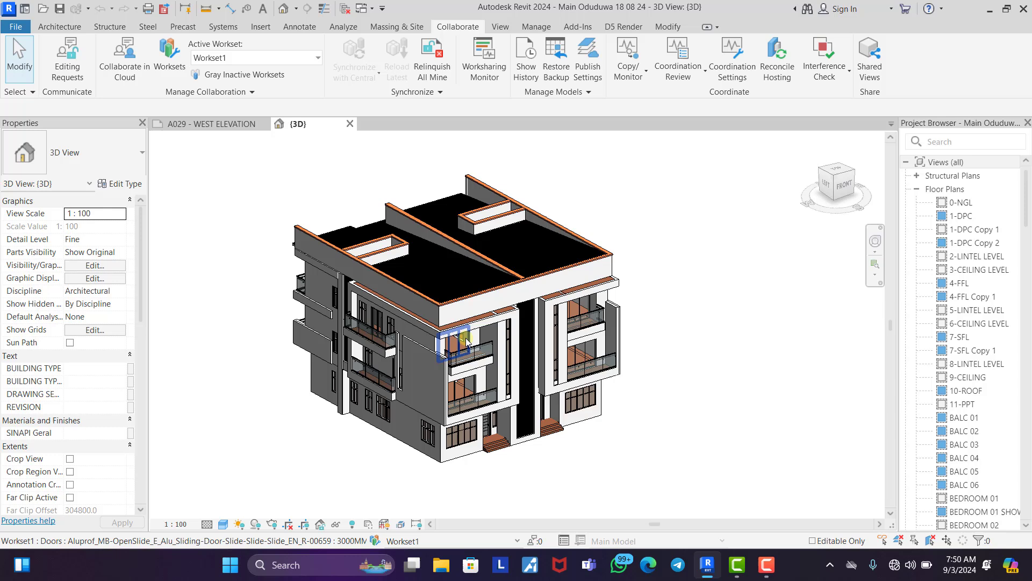
left_click(12, 28)
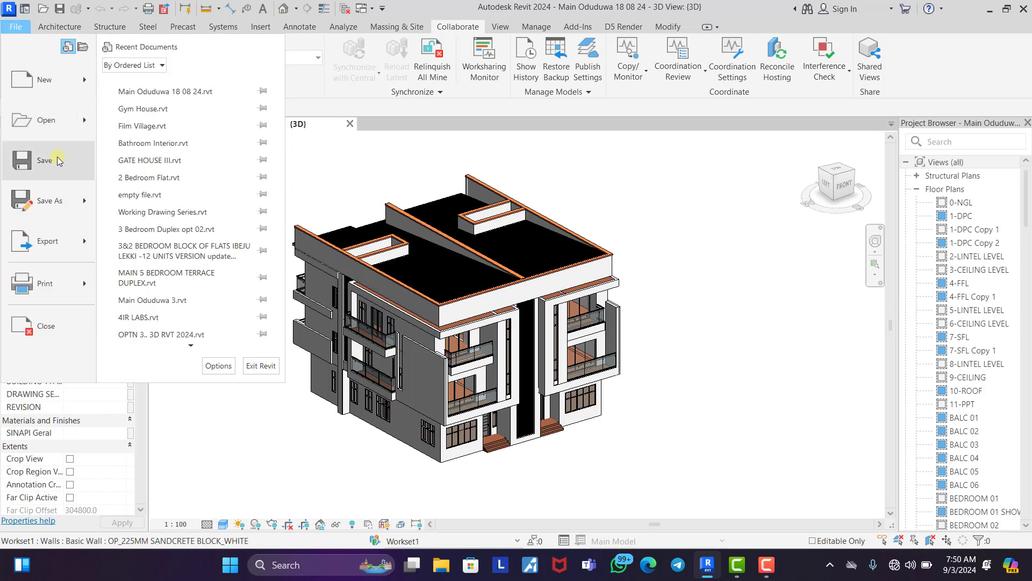
mouse_move(51, 201)
left_click(203, 156)
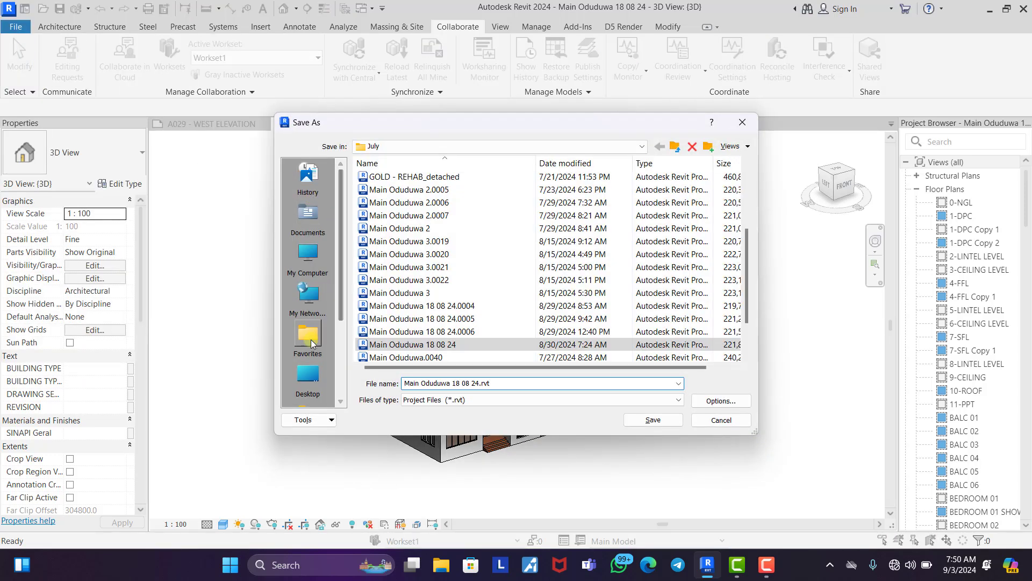
left_click(307, 375)
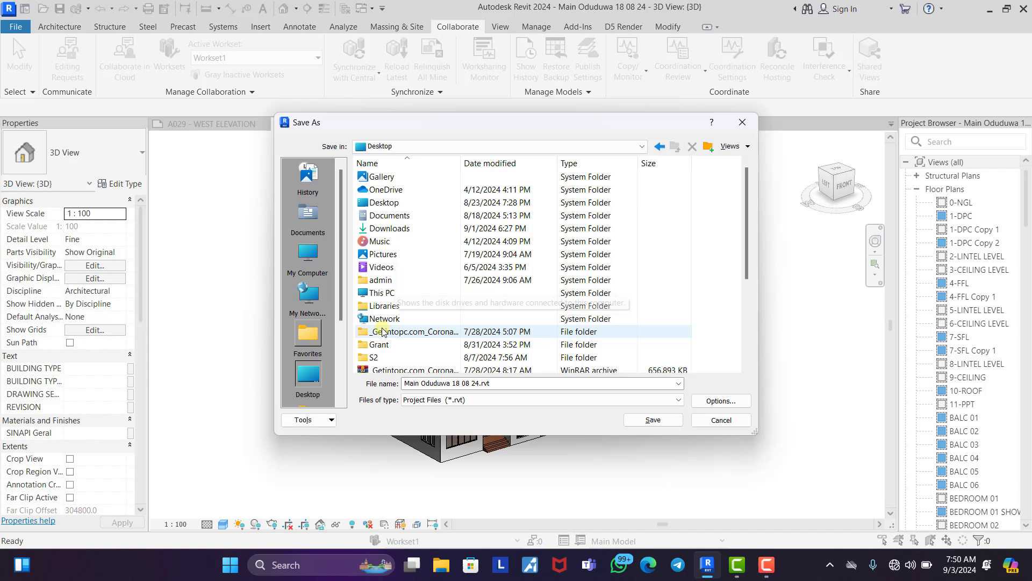
double_click(379, 344)
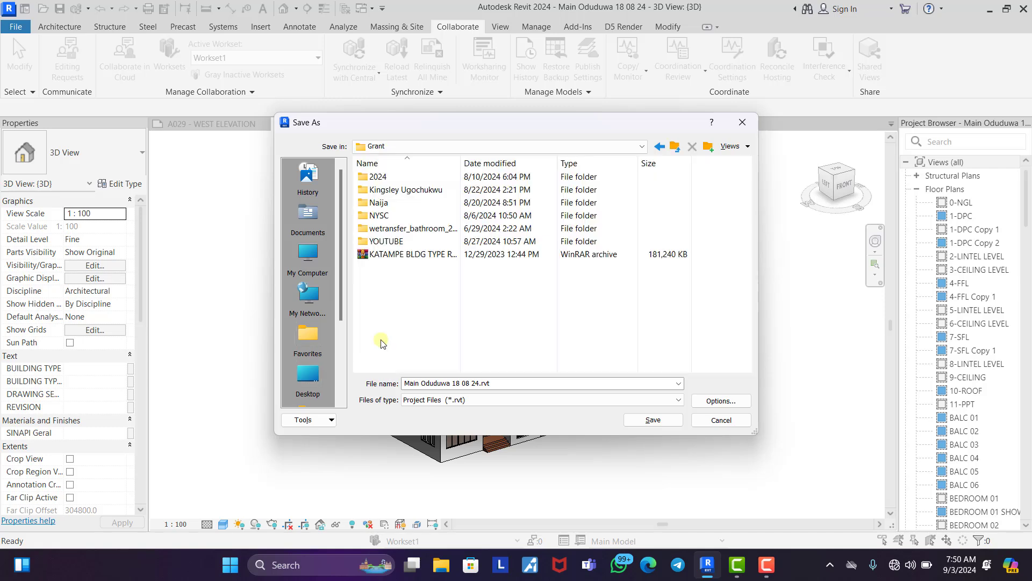
double_click(387, 241)
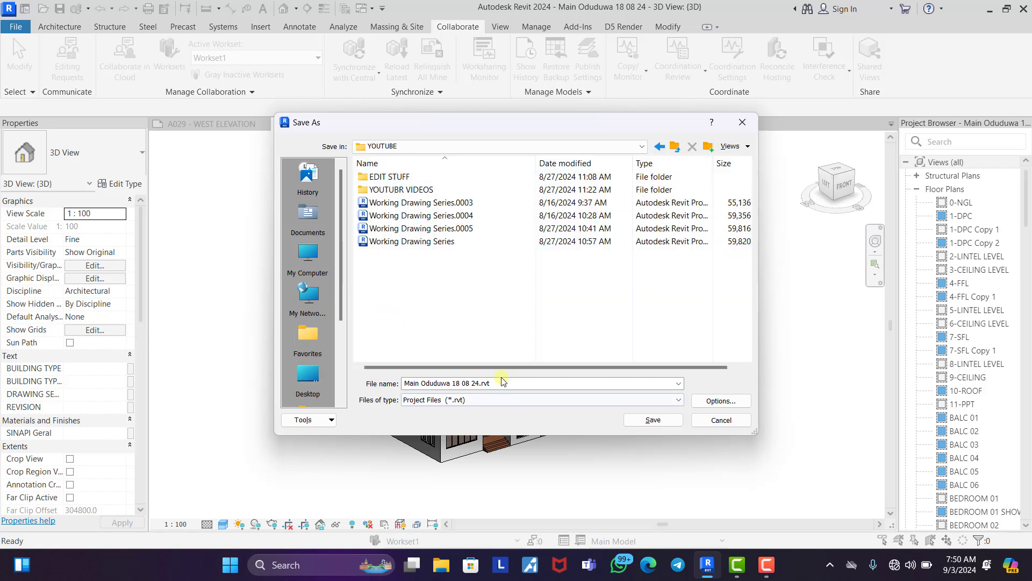
left_click(515, 385)
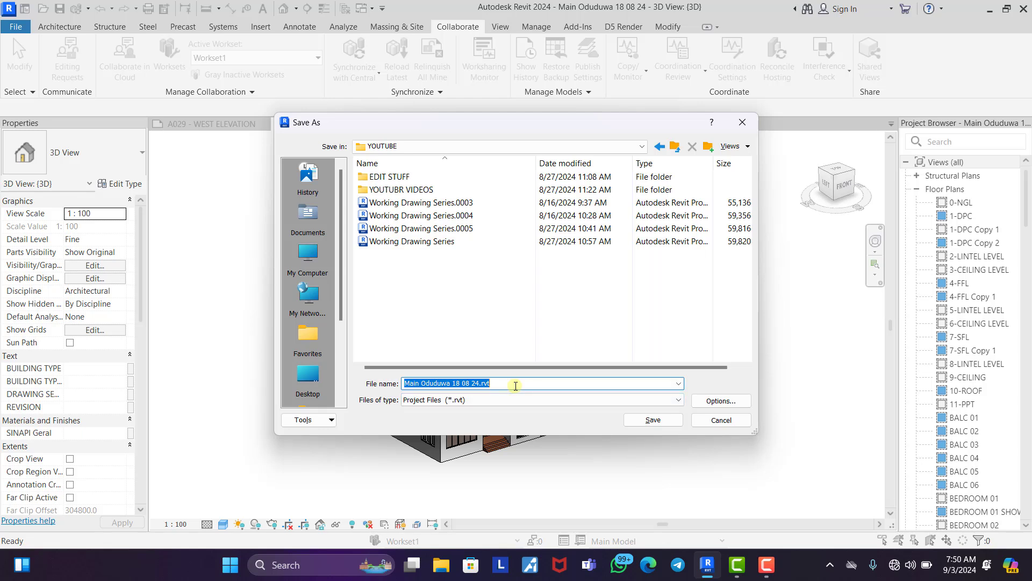
type("ce")
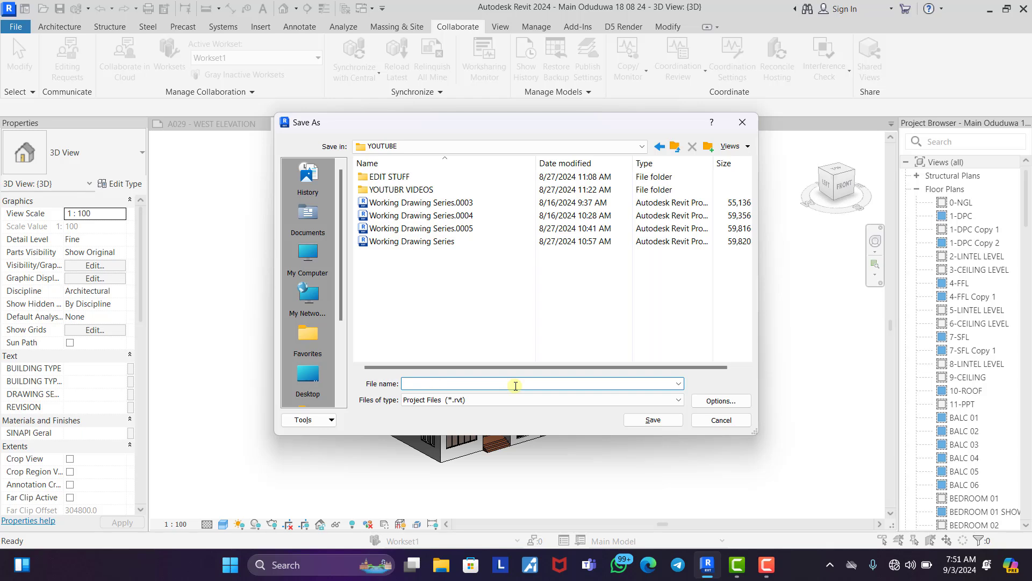
Create and enter a new 'Duplex central file' folder, naming the file 'central file'
left_click(709, 147)
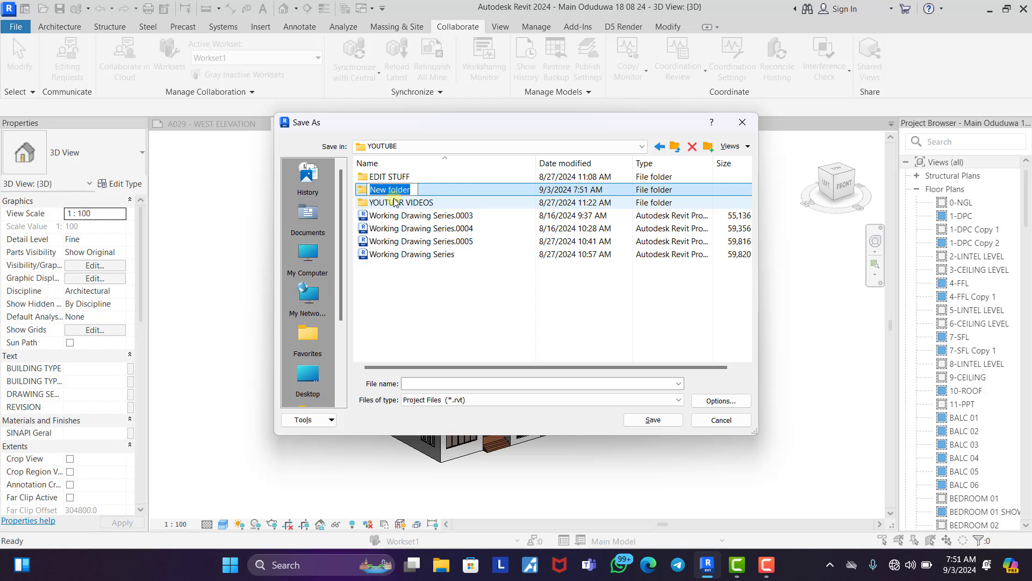
type("d")
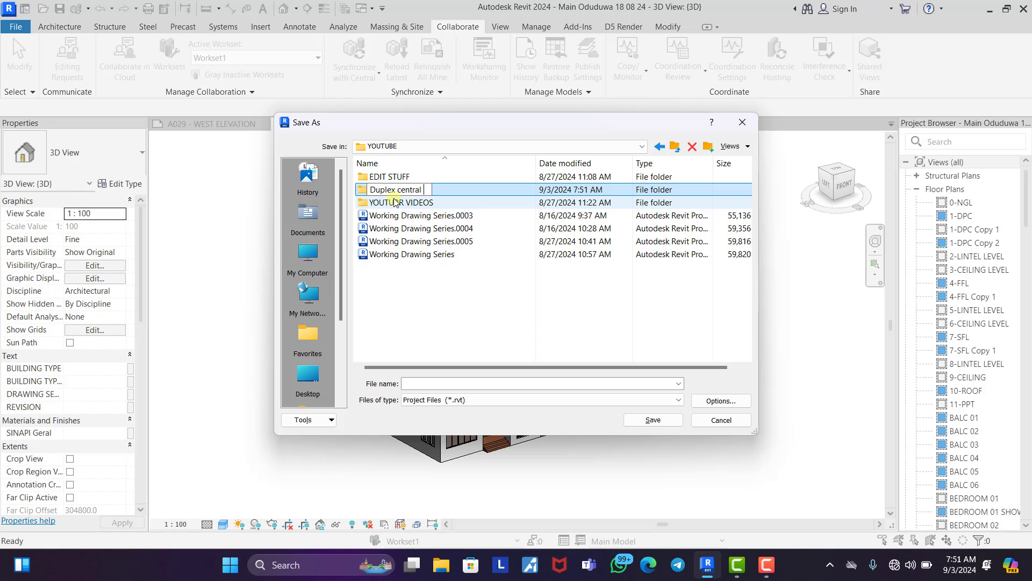
key("Return")
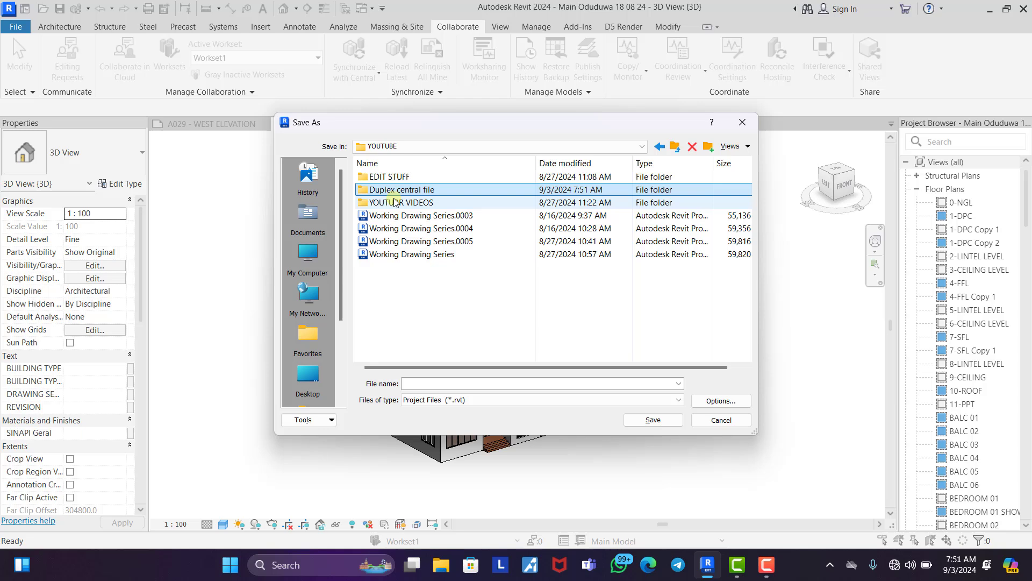
double_click(433, 176)
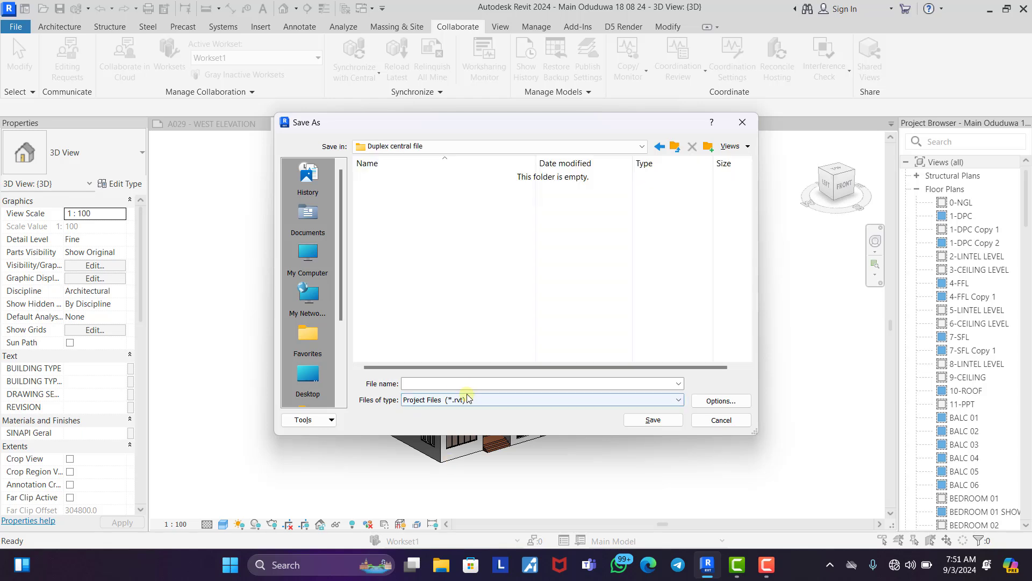
left_click(473, 382)
type("central file")
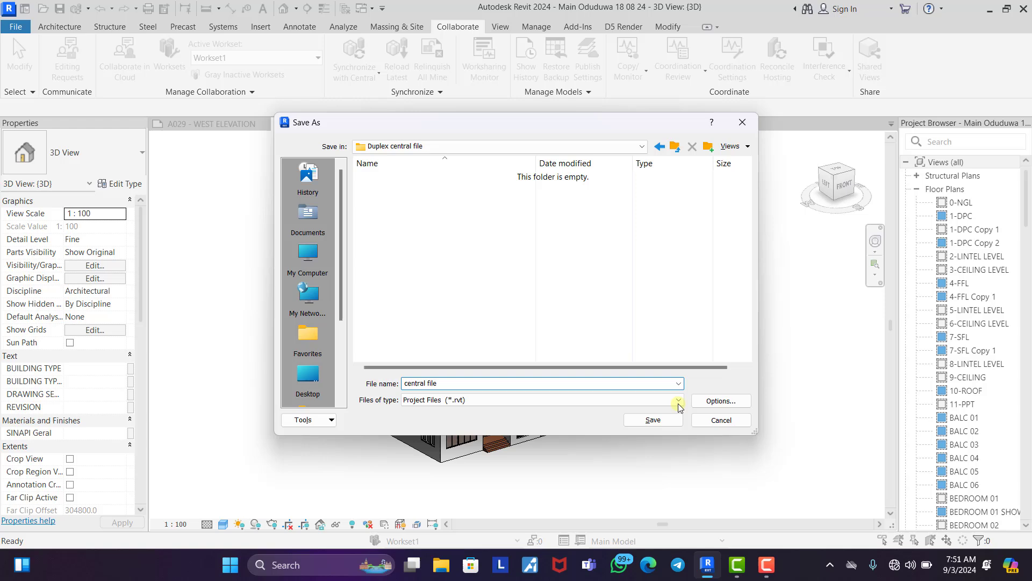
Save the workshared model as 'central file' in the Duplex central file folder
left_click(643, 424)
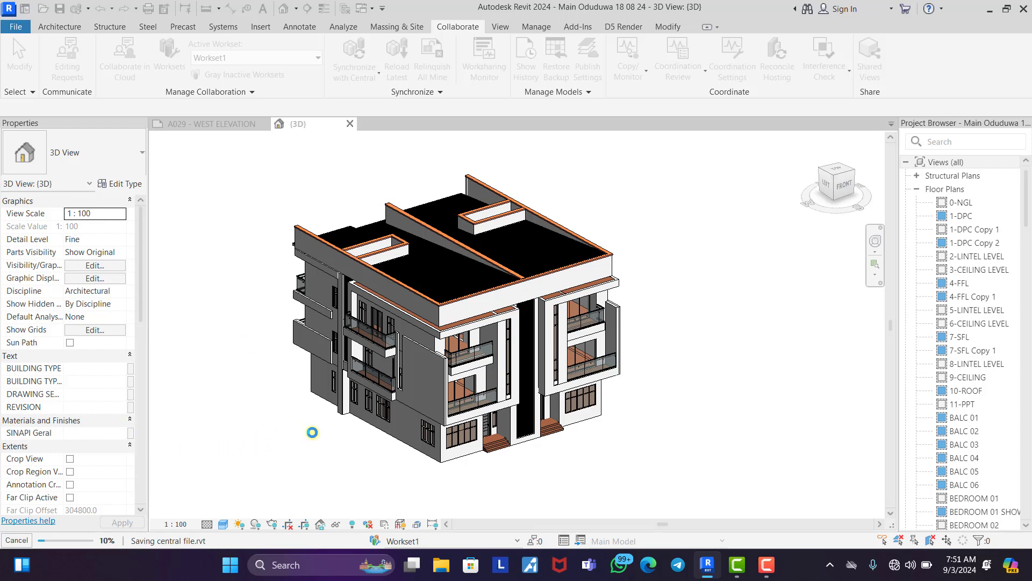
scroll(375, 391, "up", 1)
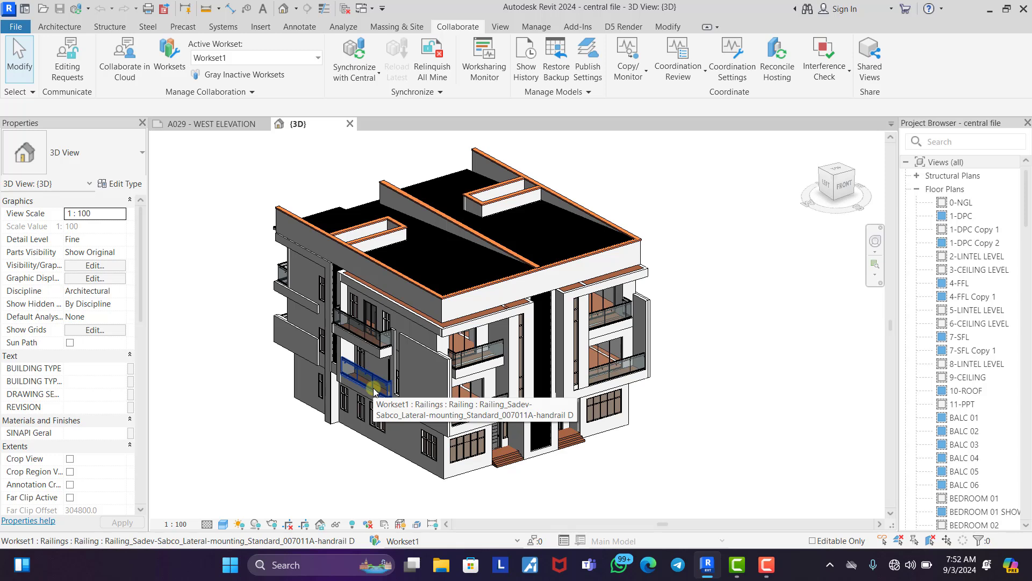
scroll(432, 313, "down", 1)
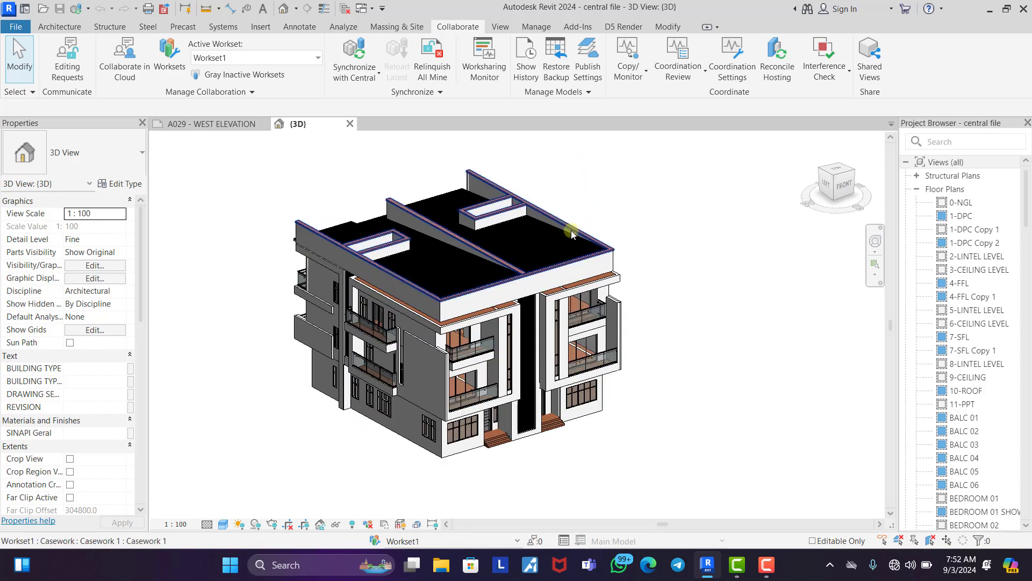
scroll(422, 266, "up", 1)
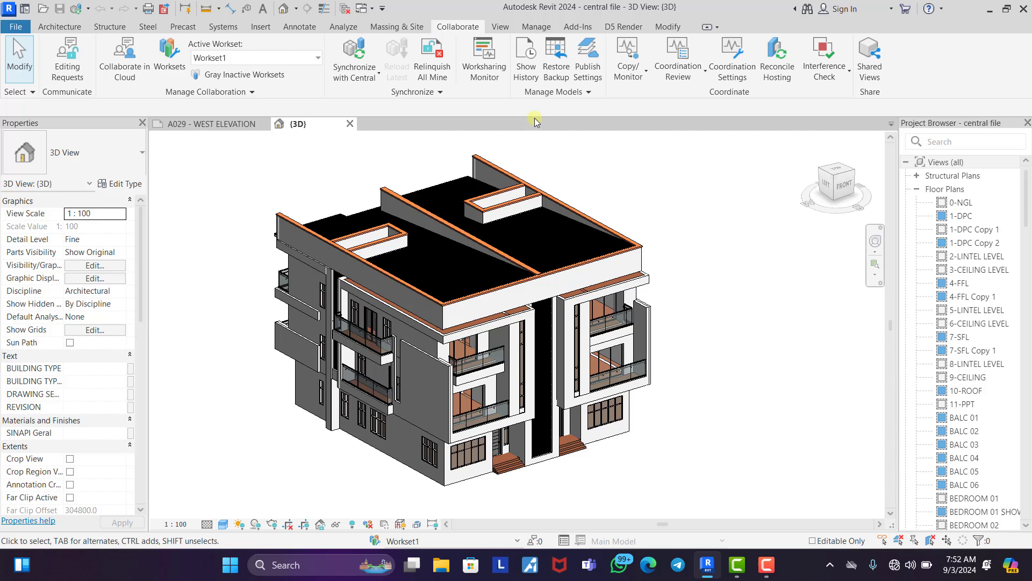
Close the 3D view and open 'central file' from Duplex central file as a new local copy
left_click(350, 124)
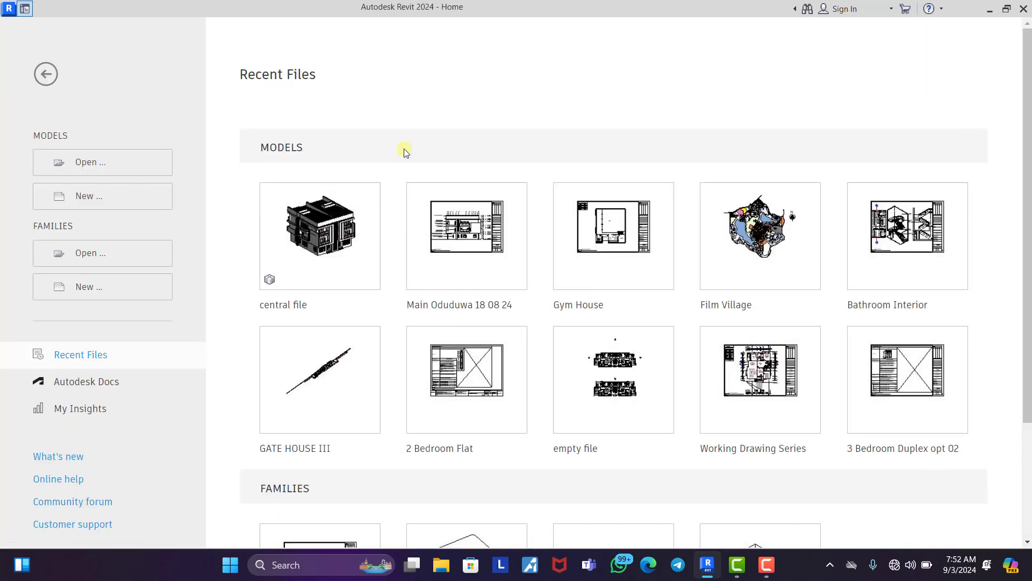
key("ctrl+d")
left_click(139, 167)
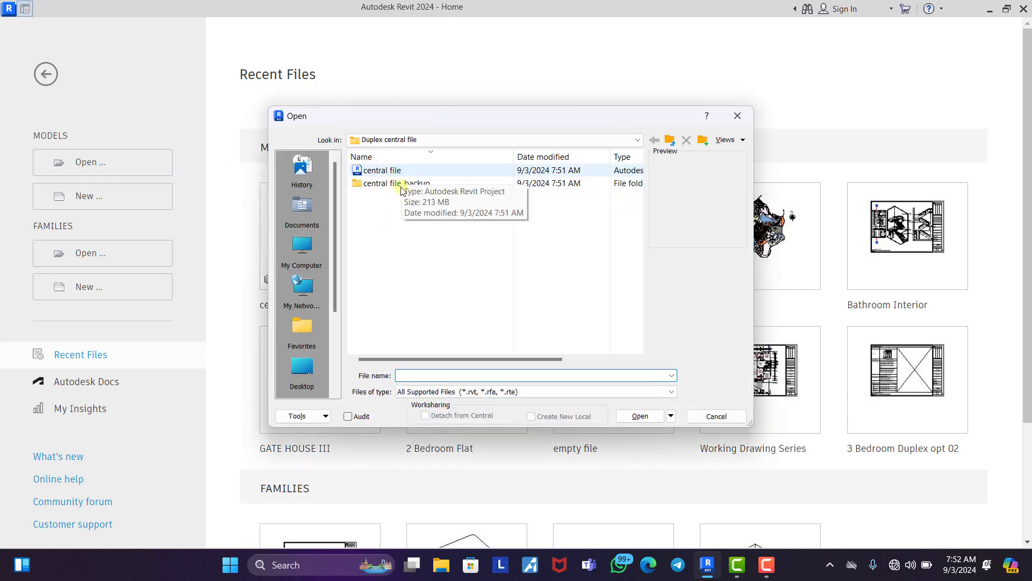
left_click(671, 141)
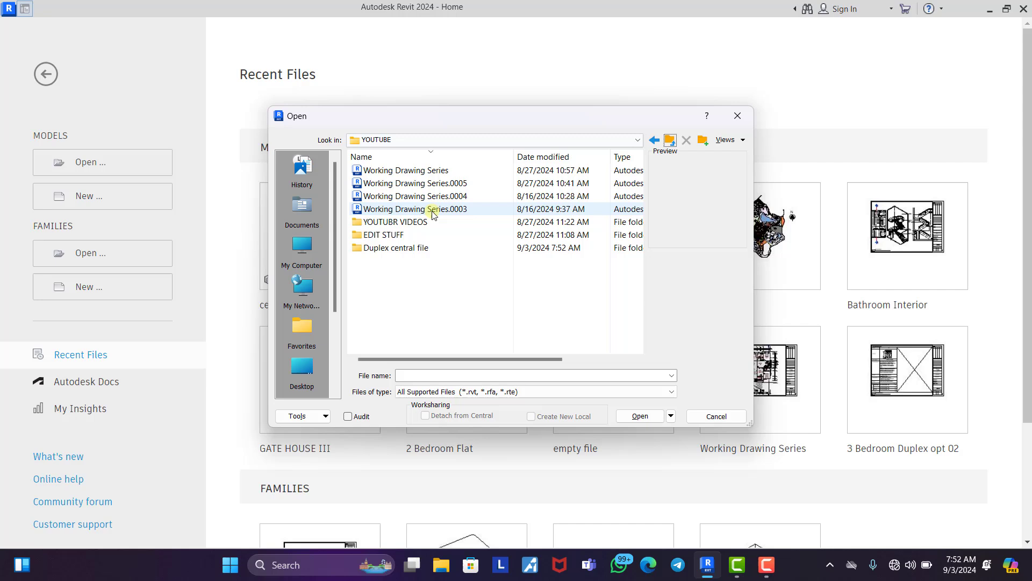
double_click(421, 248)
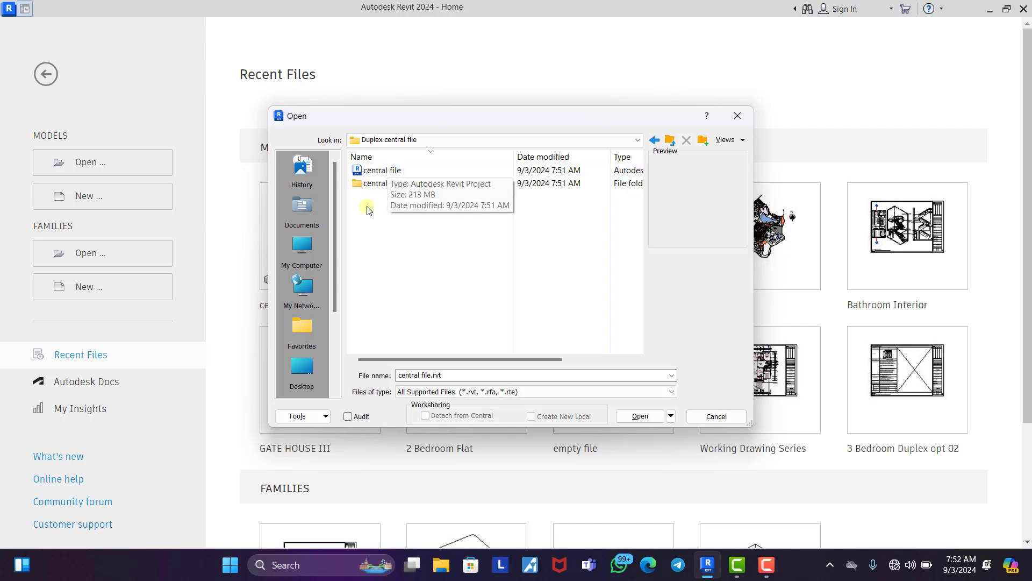
left_click(399, 171)
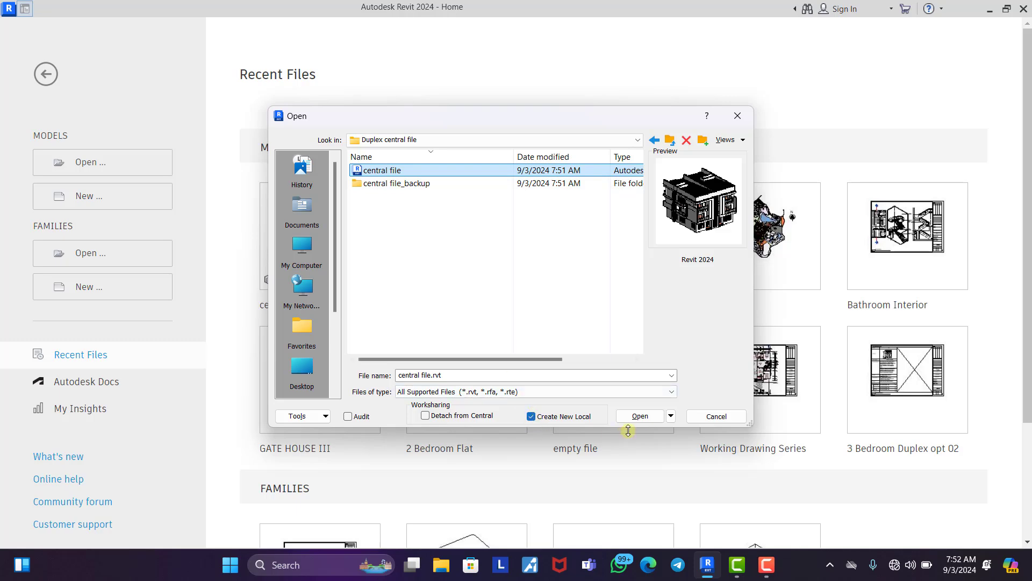
left_click(643, 416)
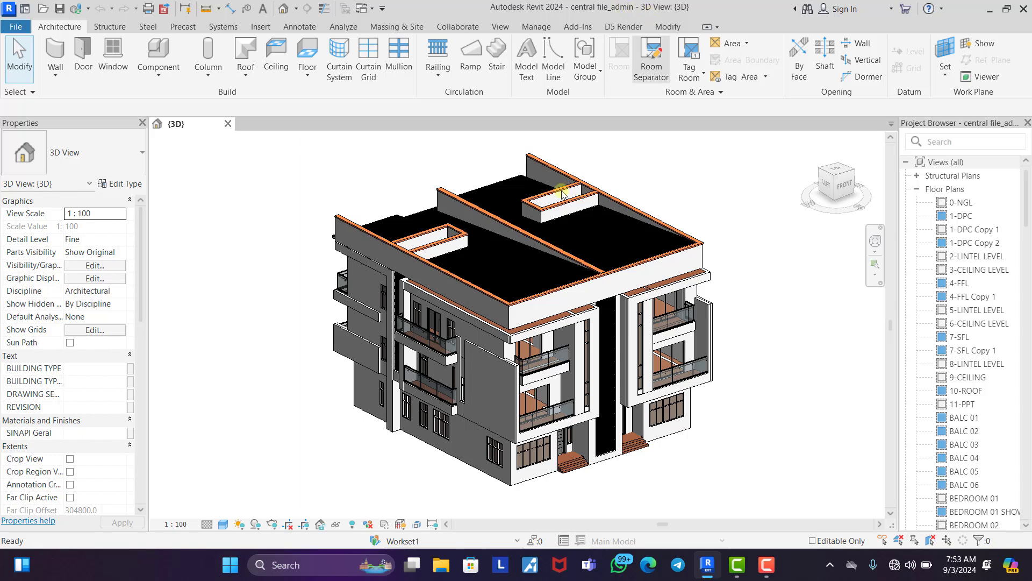
middle_click_drag(544, 325, 521, 298)
scroll(521, 299, "down", 2)
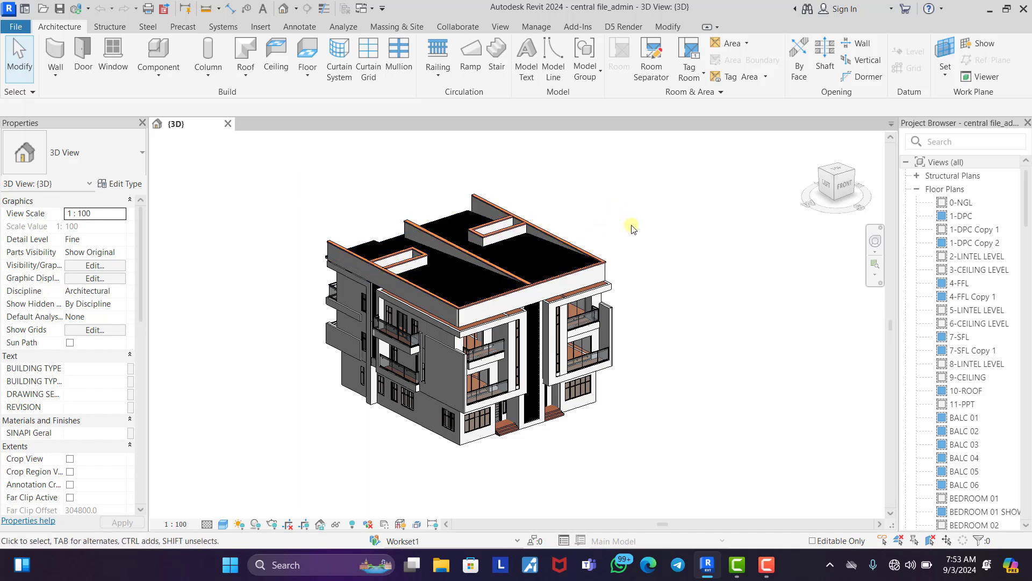
scroll(498, 379, "up", 3)
scroll(499, 379, "down", 1)
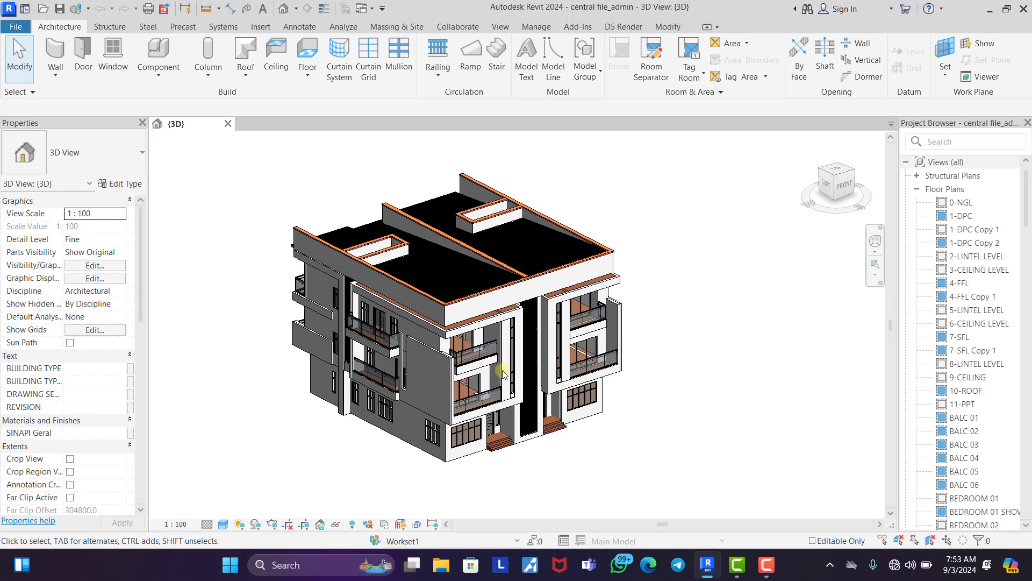
scroll(537, 394, "up", 5)
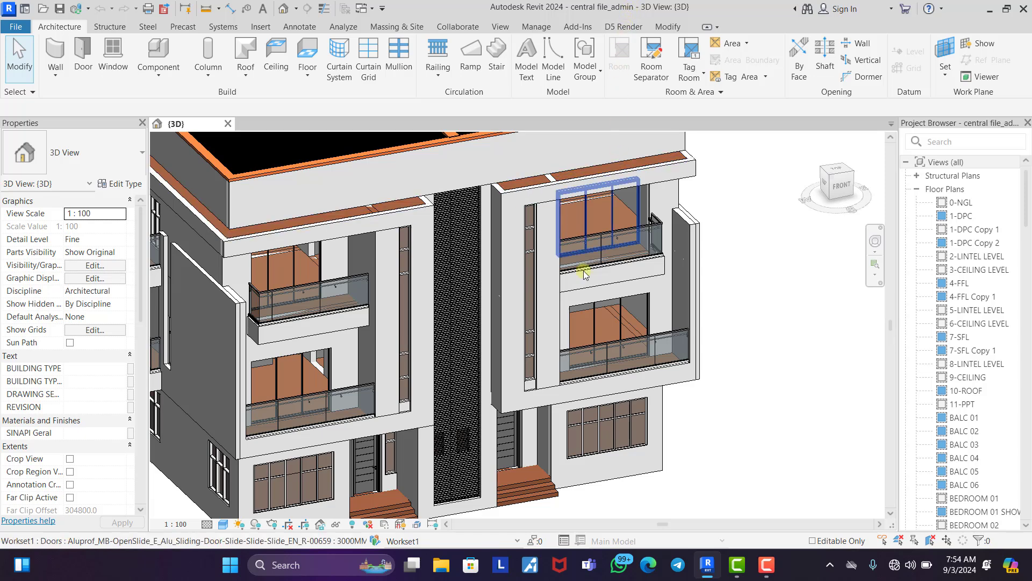
middle_click_drag(572, 325, 616, 7, "shift")
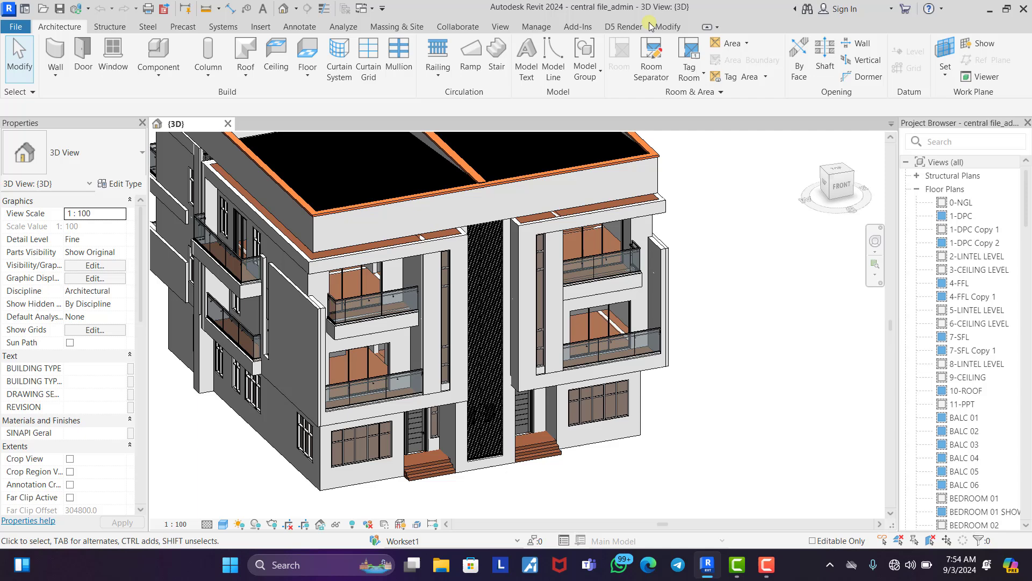
scroll(618, 220, "down", 3)
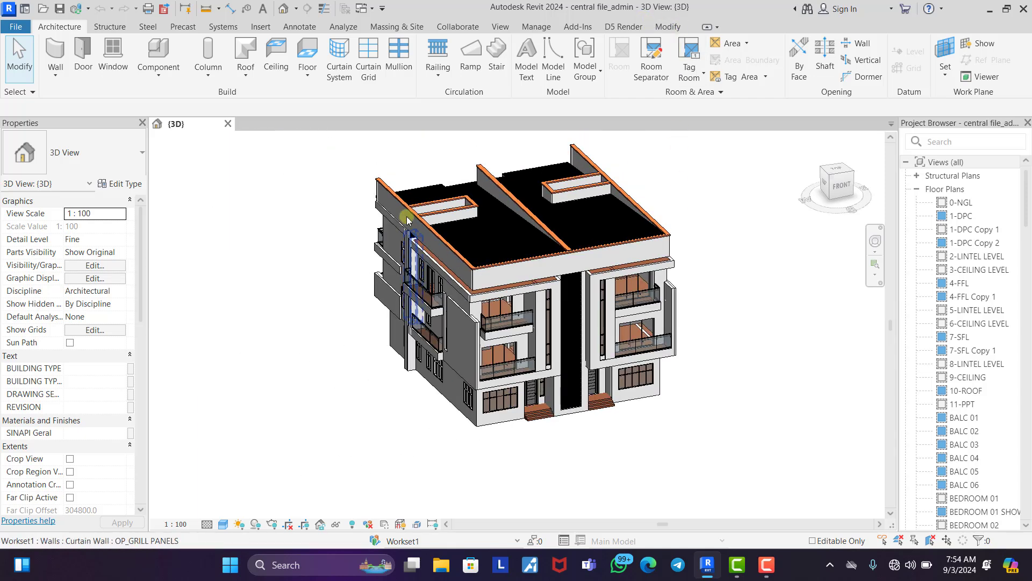
scroll(523, 295, "up", 4)
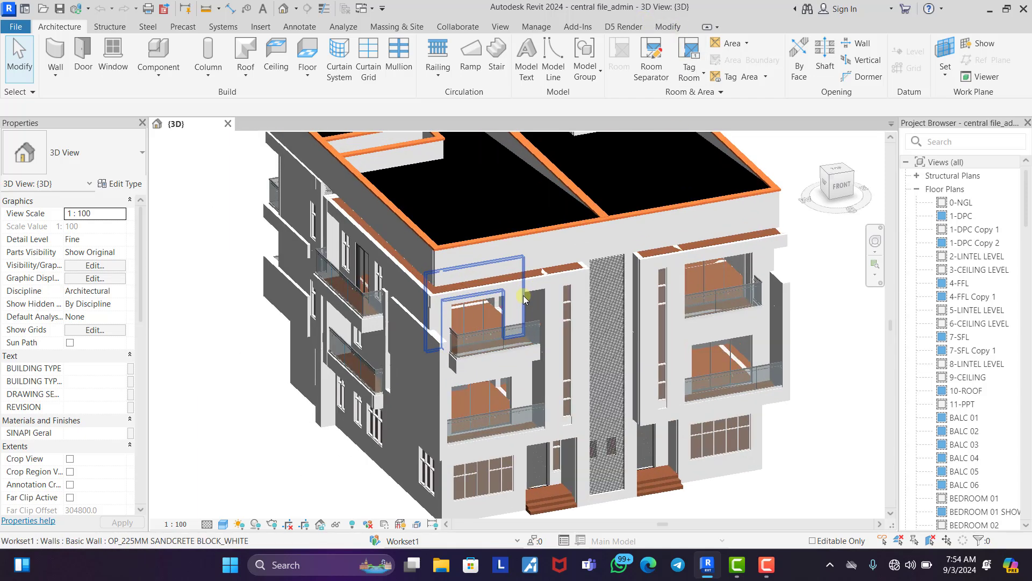
scroll(523, 295, "down", 4)
scroll(445, 292, "up", 5)
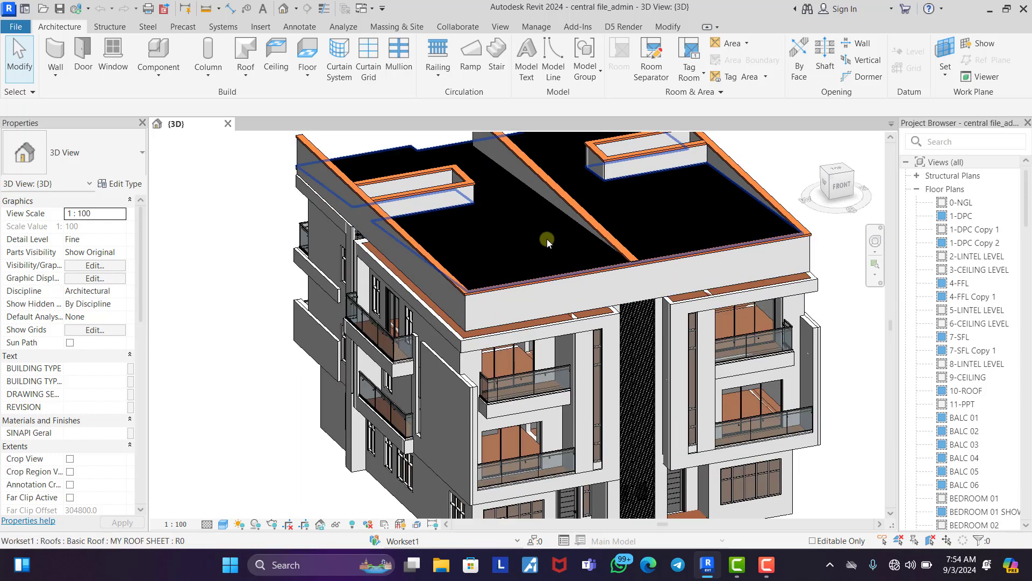
scroll(547, 238, "down", 3)
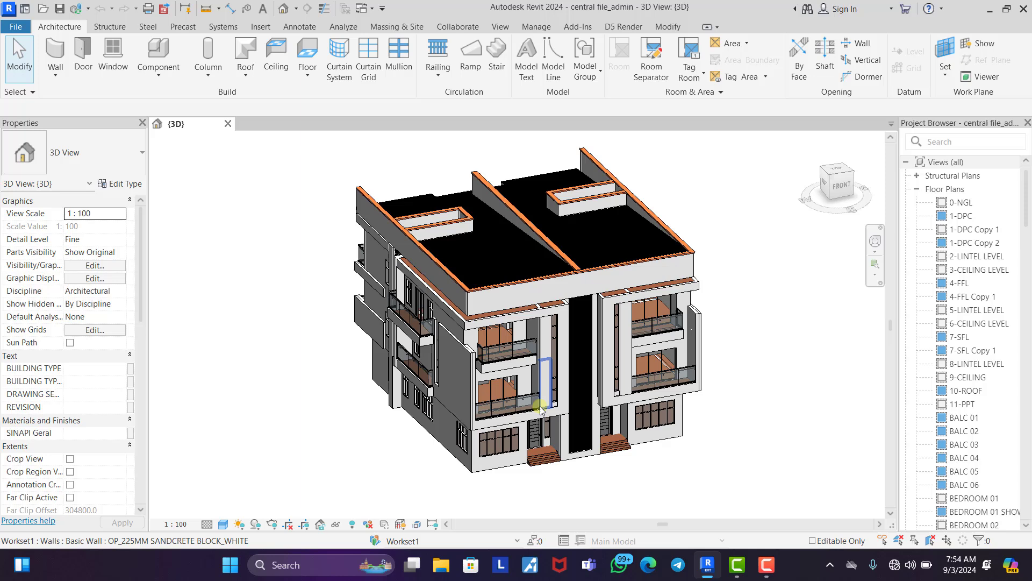
scroll(532, 430, "up", 2)
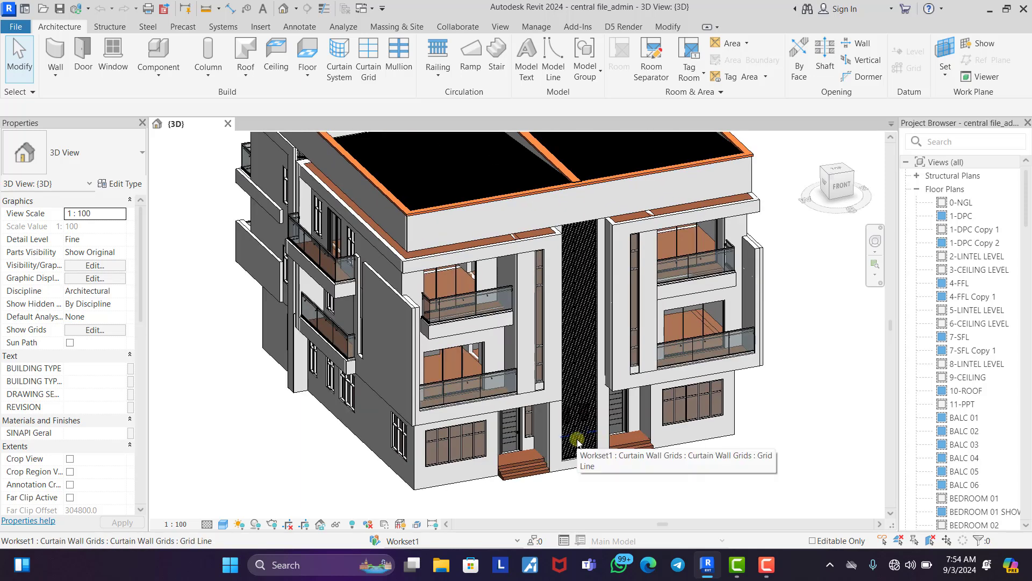
scroll(575, 439, "down", 3)
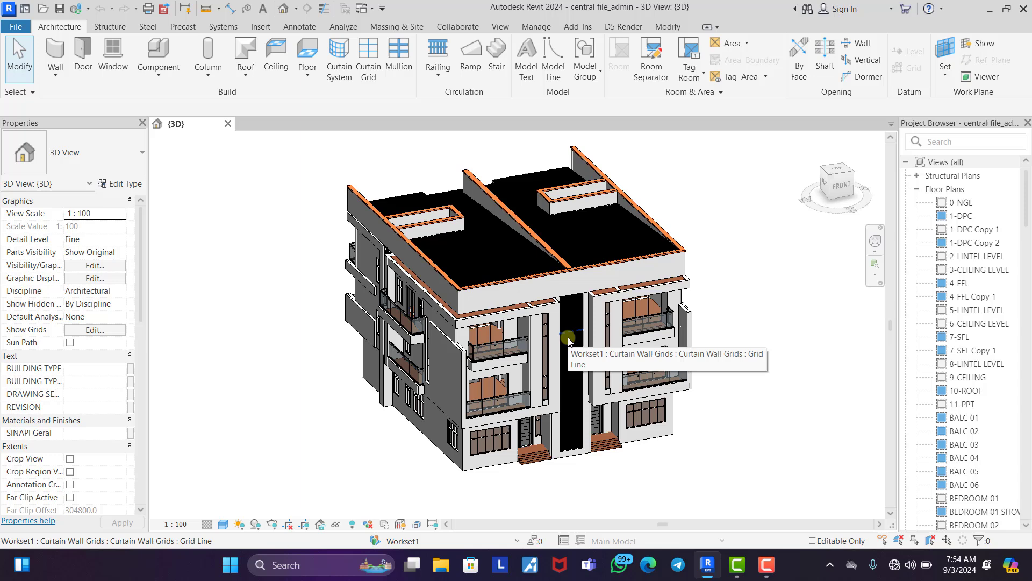
scroll(565, 344, "down", 2)
scroll(559, 352, "up", 2)
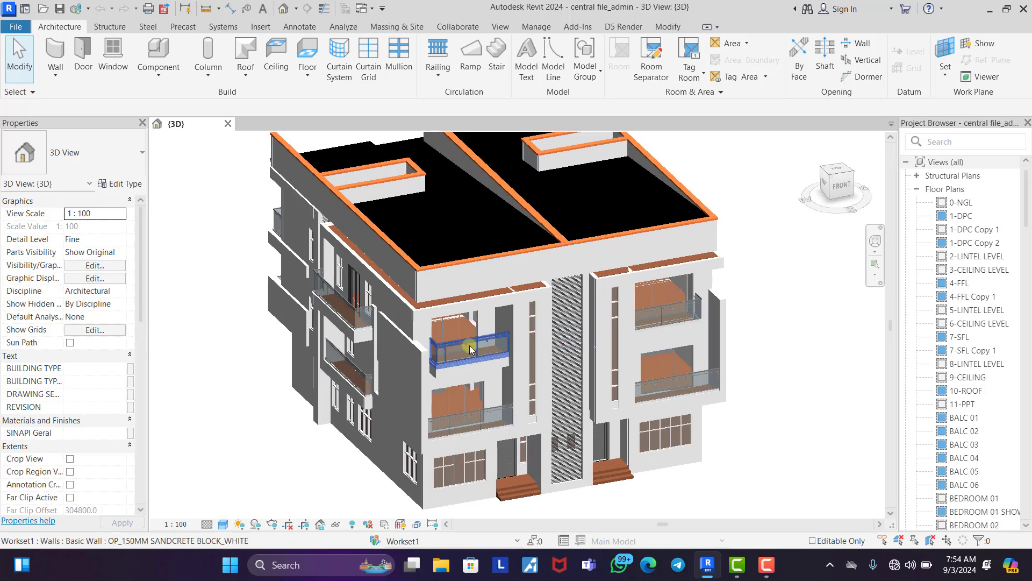
scroll(469, 345, "down", 1)
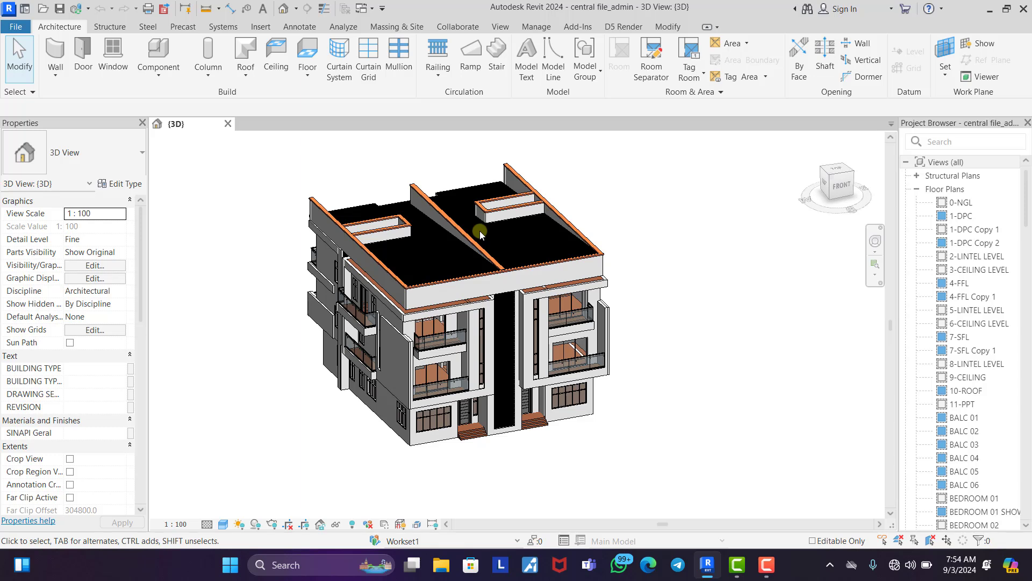
Show the Collaborate ribbon tab for the 'central file_admin' local copy
left_click(462, 28)
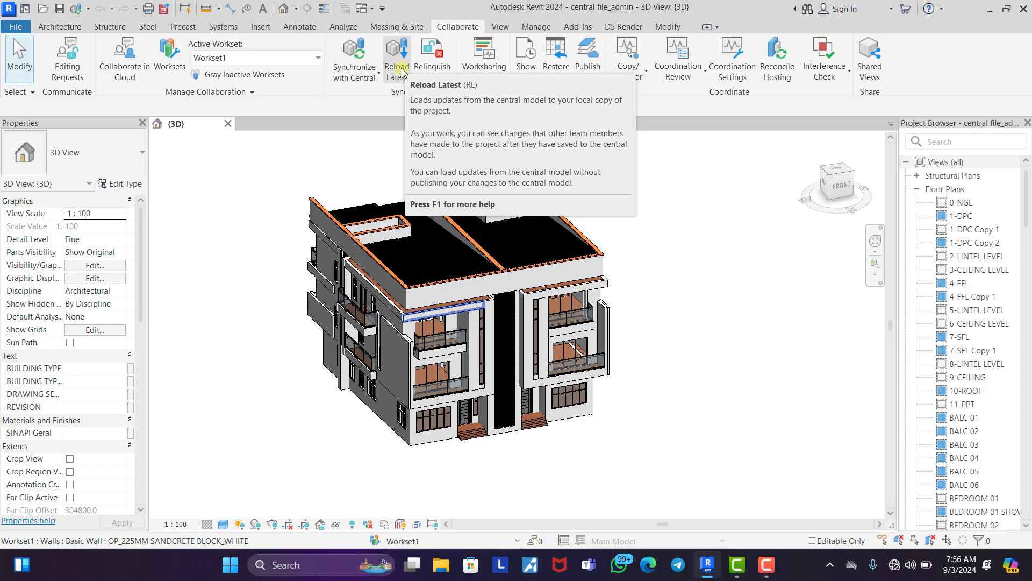
Reload Latest from the central model to bring the new roof parapets into the local copy
left_click(401, 71)
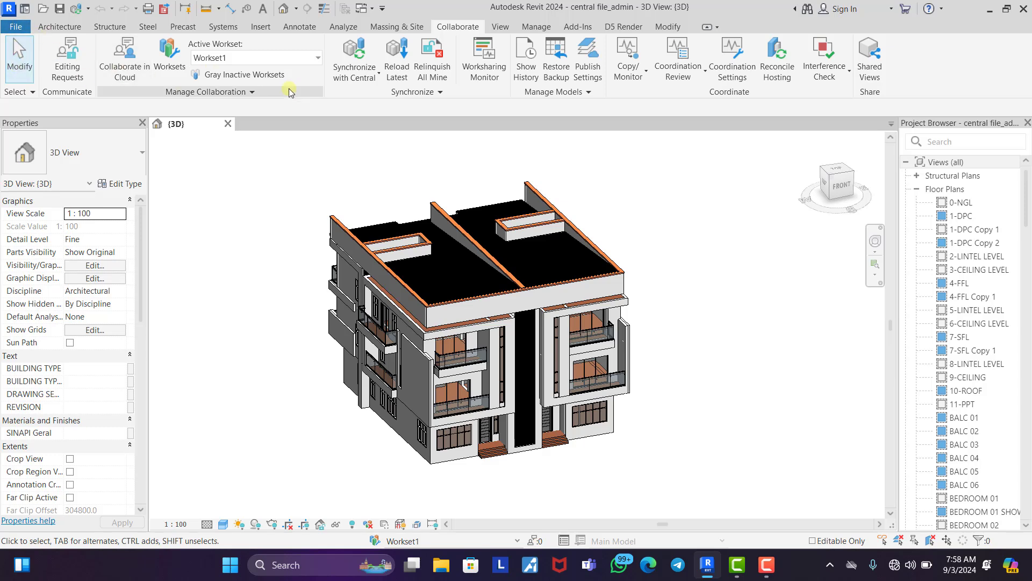
Close 'central file_admin', choosing Save locally and relinquishing unmodified elements and worksets
left_click(228, 124)
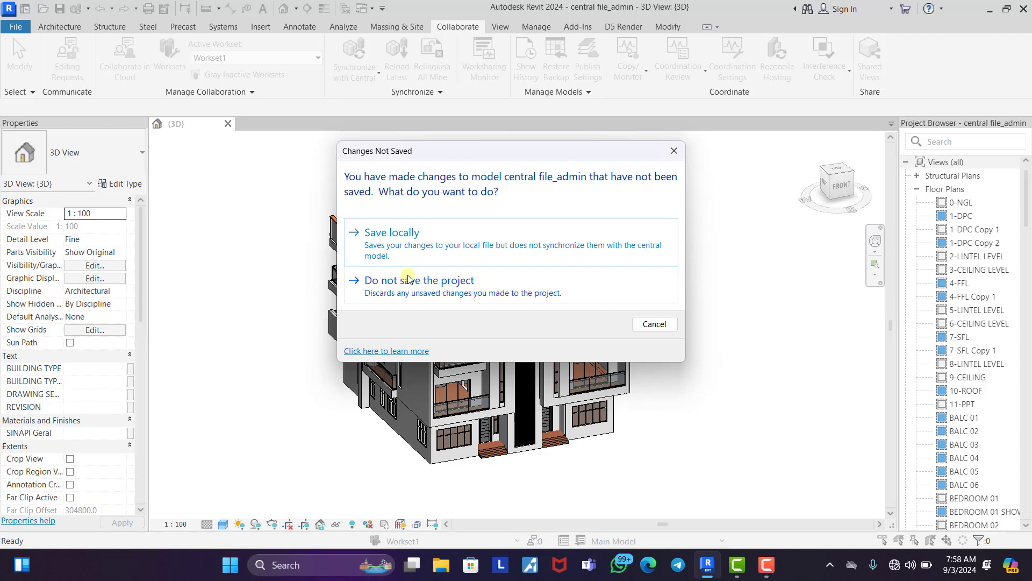
left_click(388, 234)
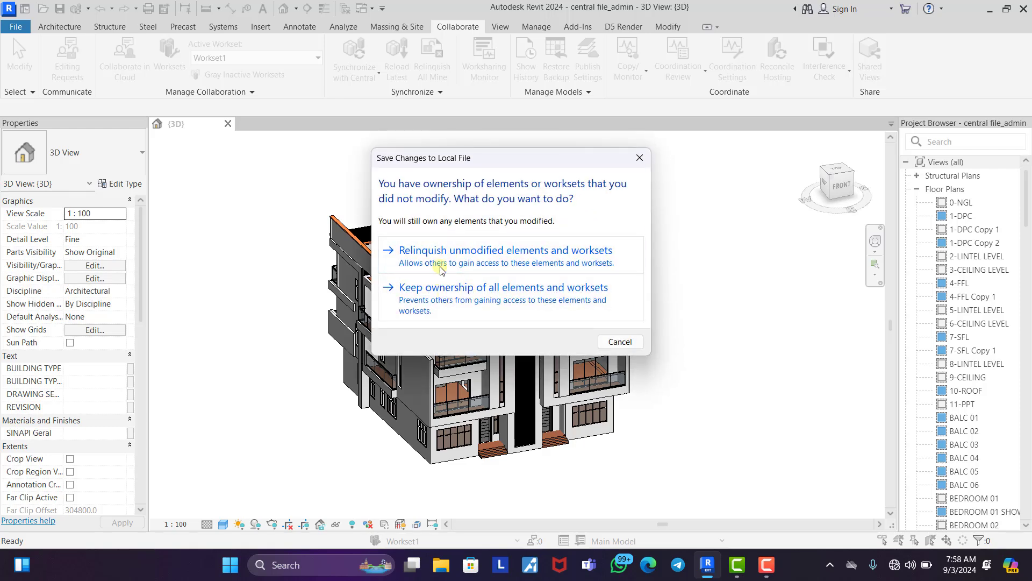
left_click(454, 249)
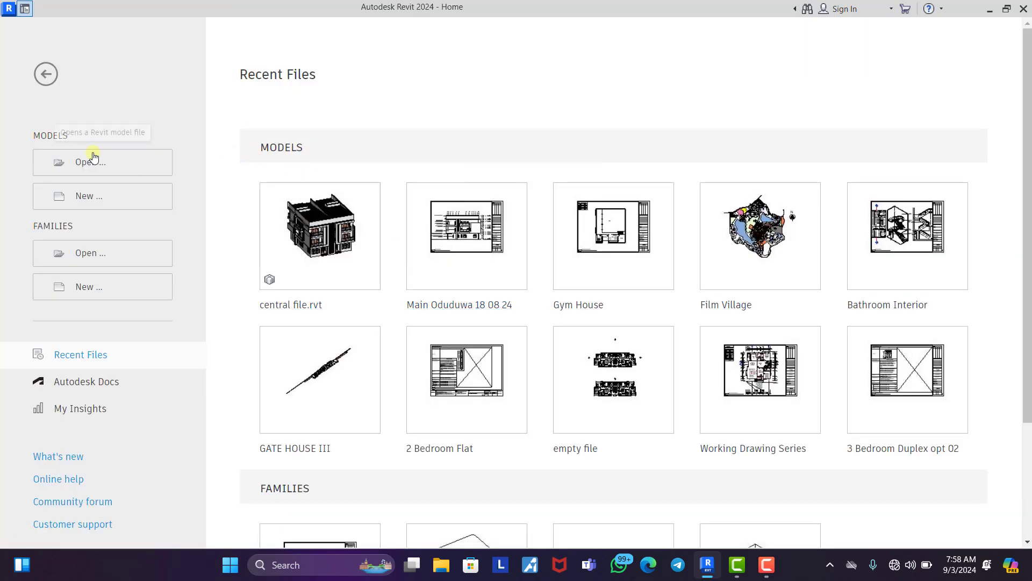
Open 'central file_admin' from Documents with Detach from Central ticked
left_click(112, 167)
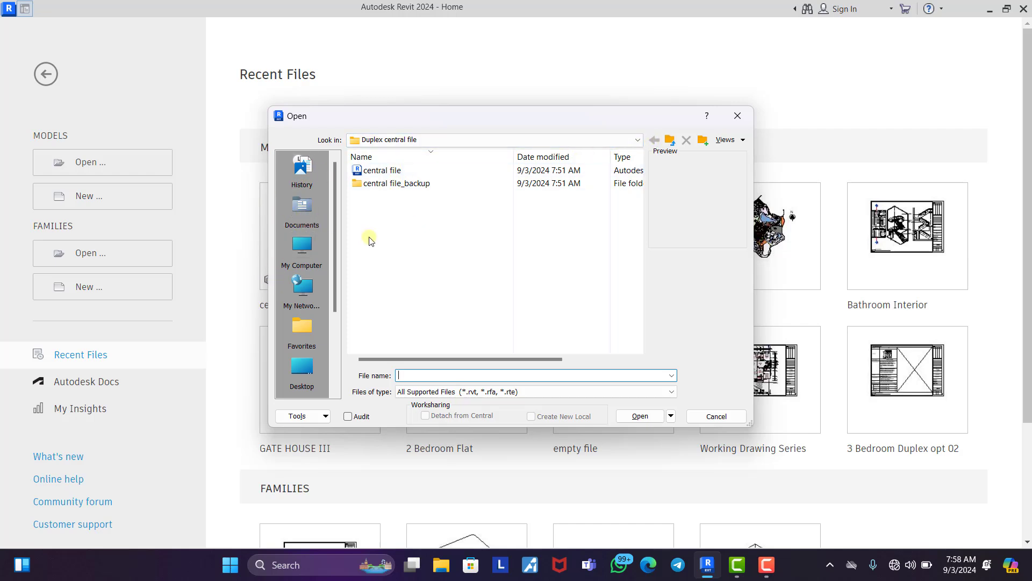
left_click(302, 207)
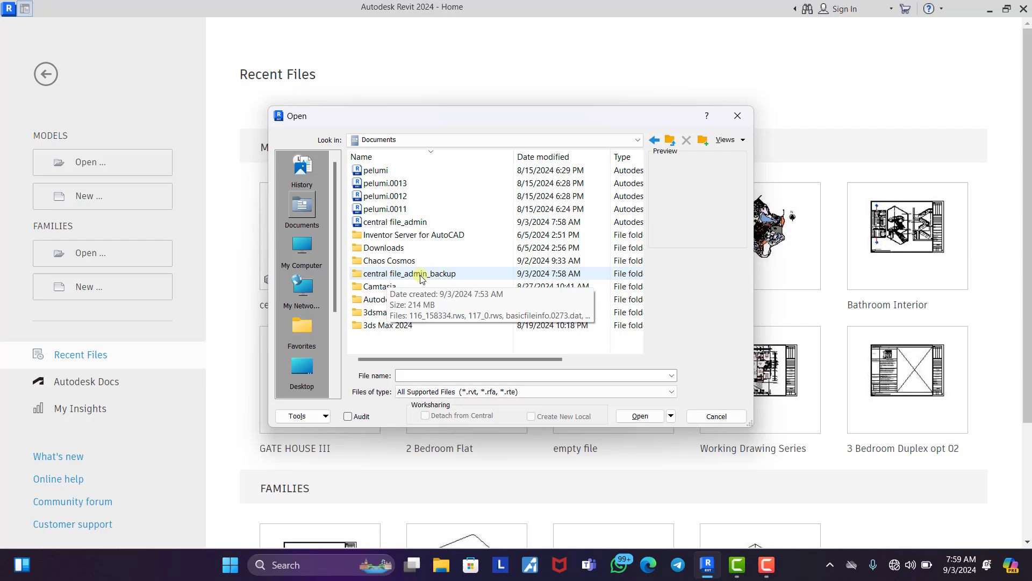
left_click(411, 225)
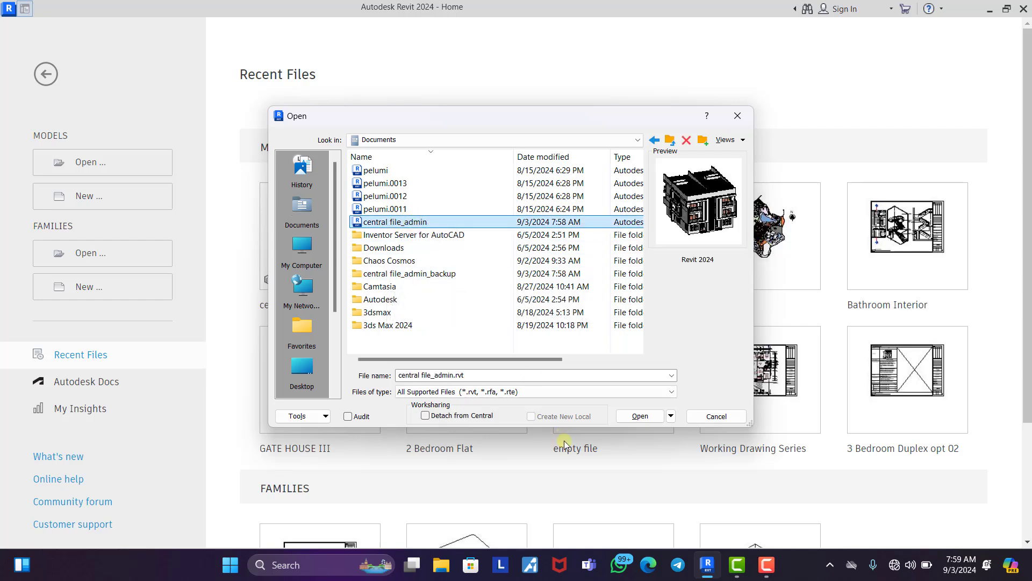
left_click(425, 416)
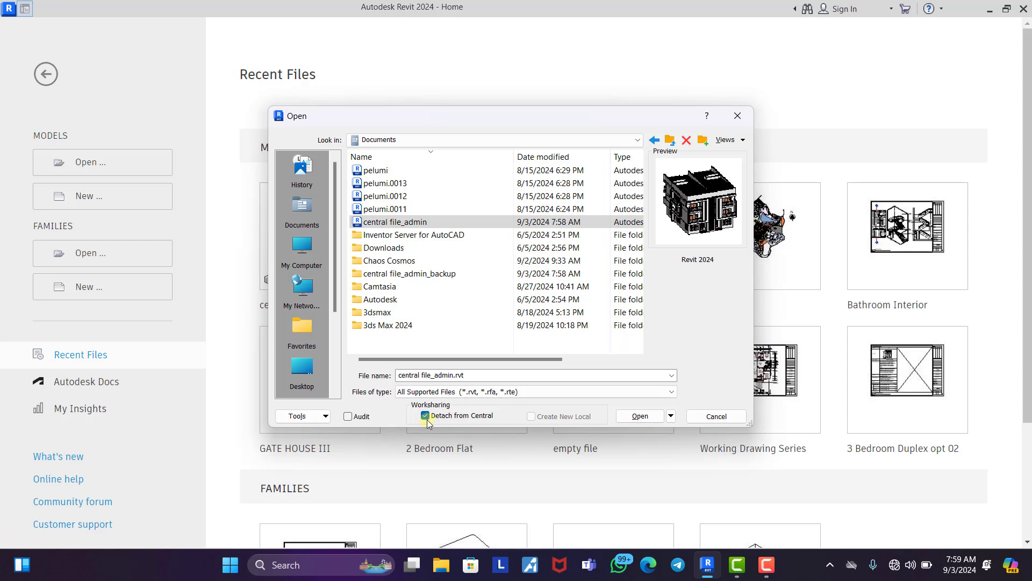
left_click(632, 418)
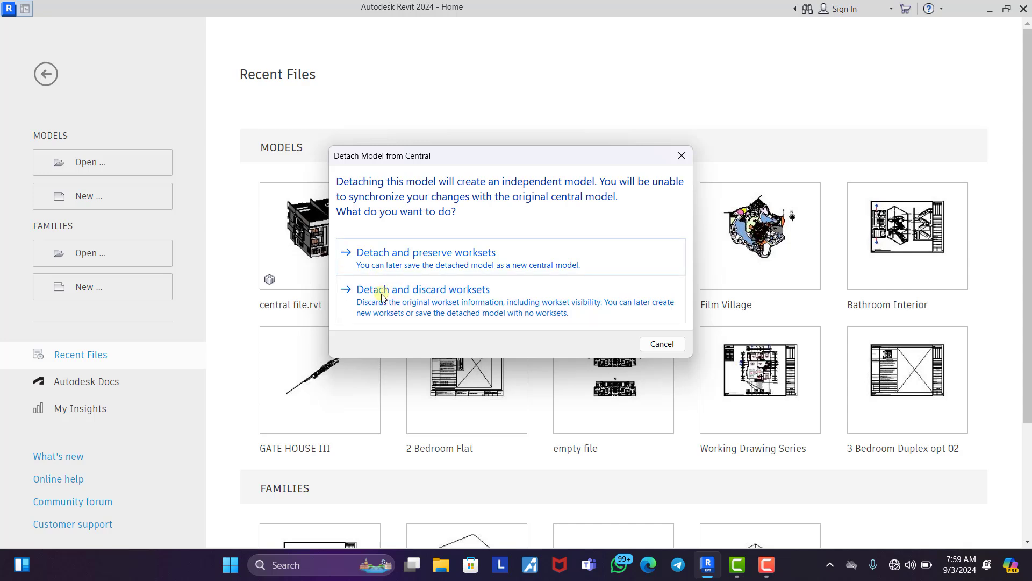
Detach the model from central and discard its worksets
left_click(436, 303)
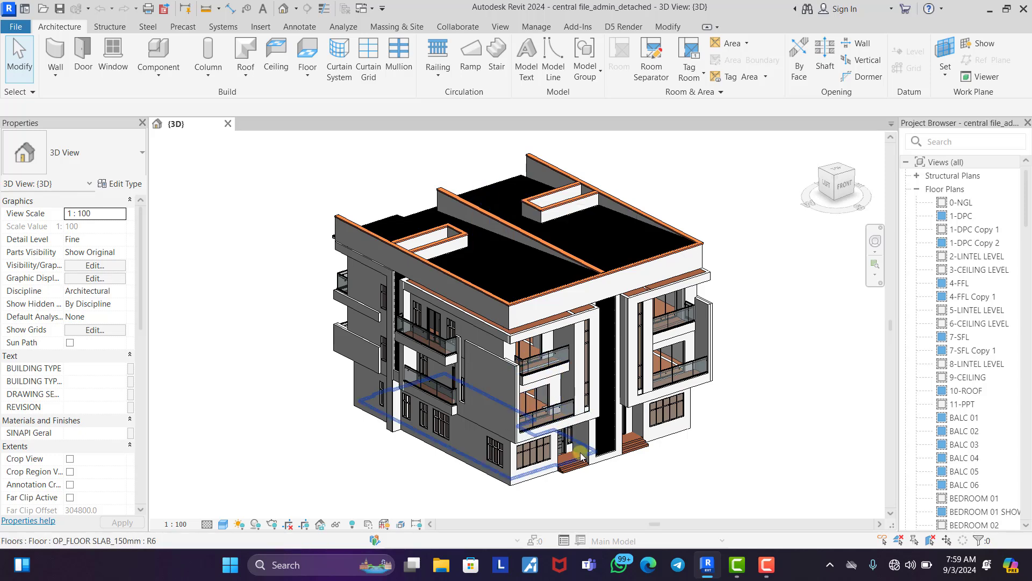
scroll(581, 455, "up", 2)
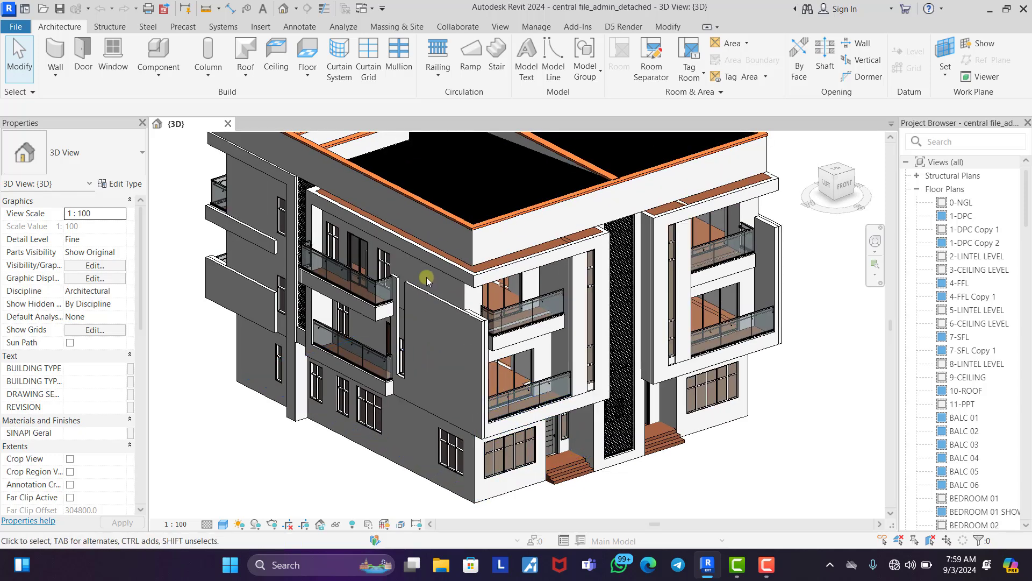
scroll(426, 280, "down", 2)
Orbit and zoom around the duplex in 3D to inspect it from several angles
middle_click_drag(426, 279, 518, 214, "shift")
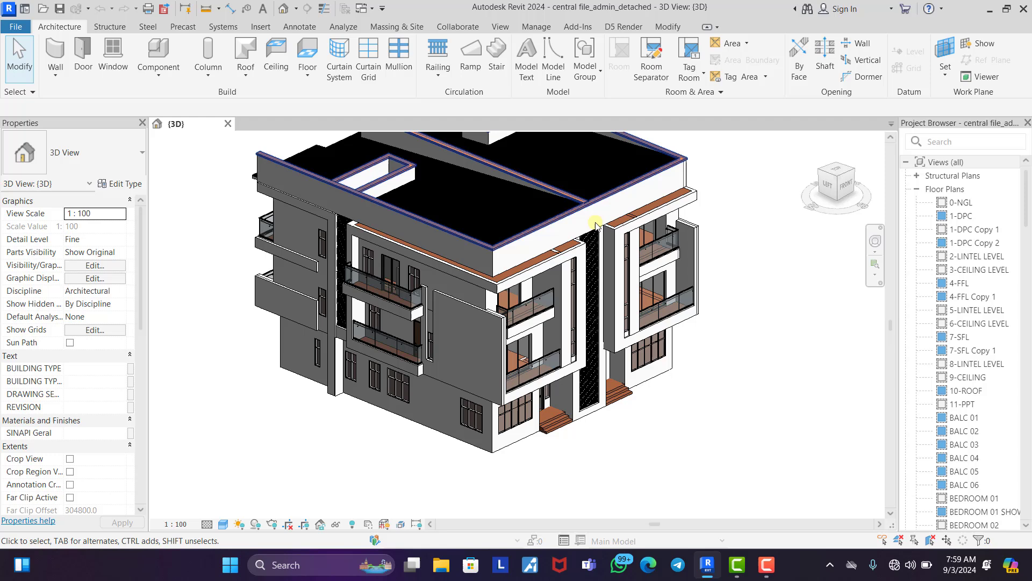
scroll(453, 347, "down", 3)
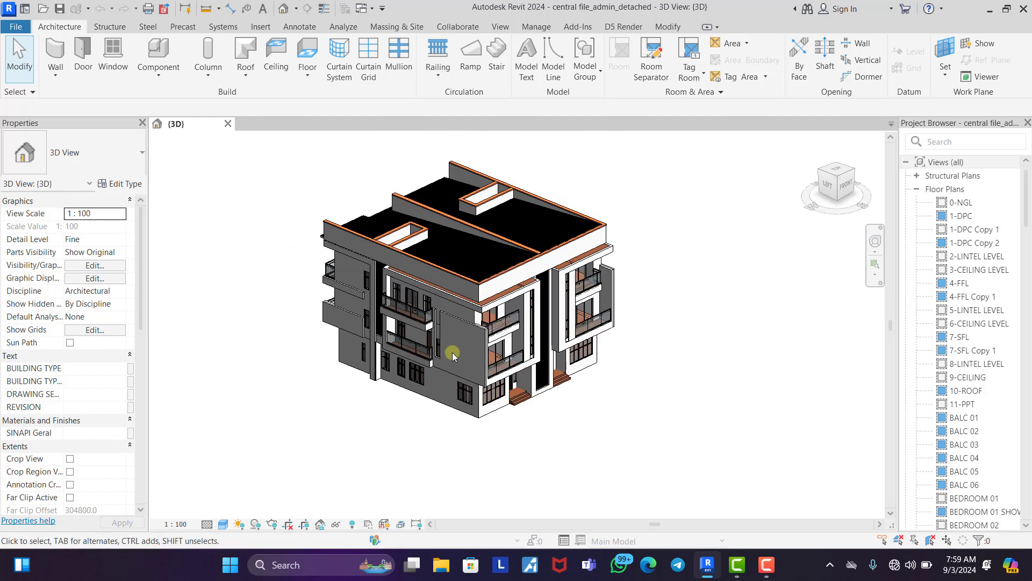
middle_click_drag(460, 360, 431, 322, "shift")
scroll(411, 305, "up", 4)
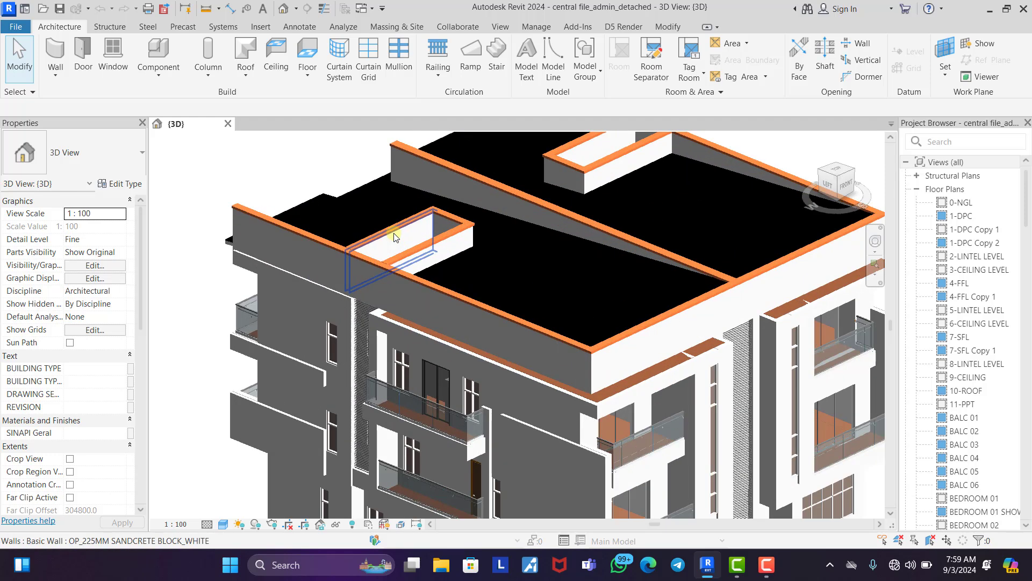
scroll(398, 301, "down", 4)
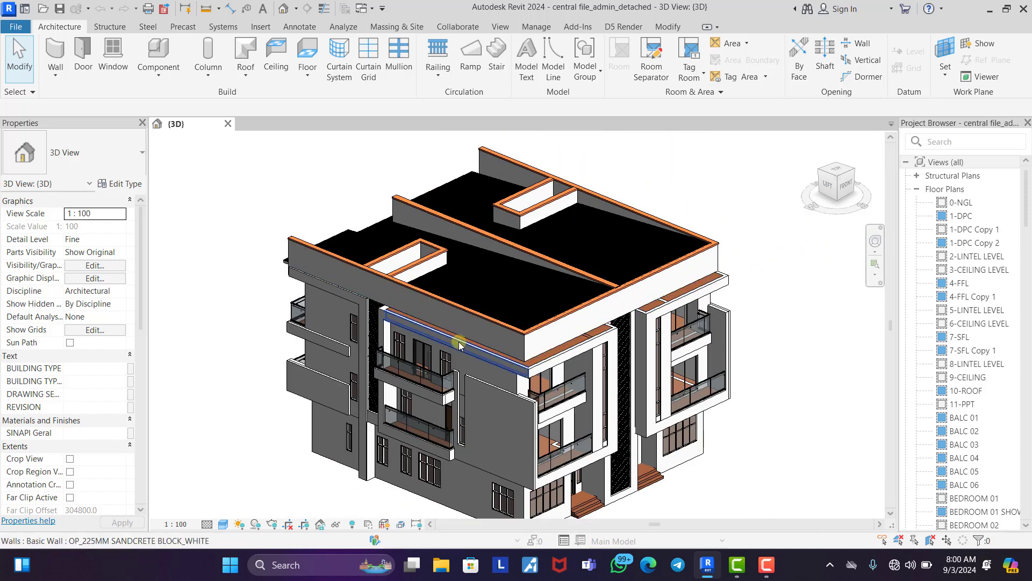
scroll(434, 313, "down", 2)
middle_click_drag(435, 312, 479, 370, "shift")
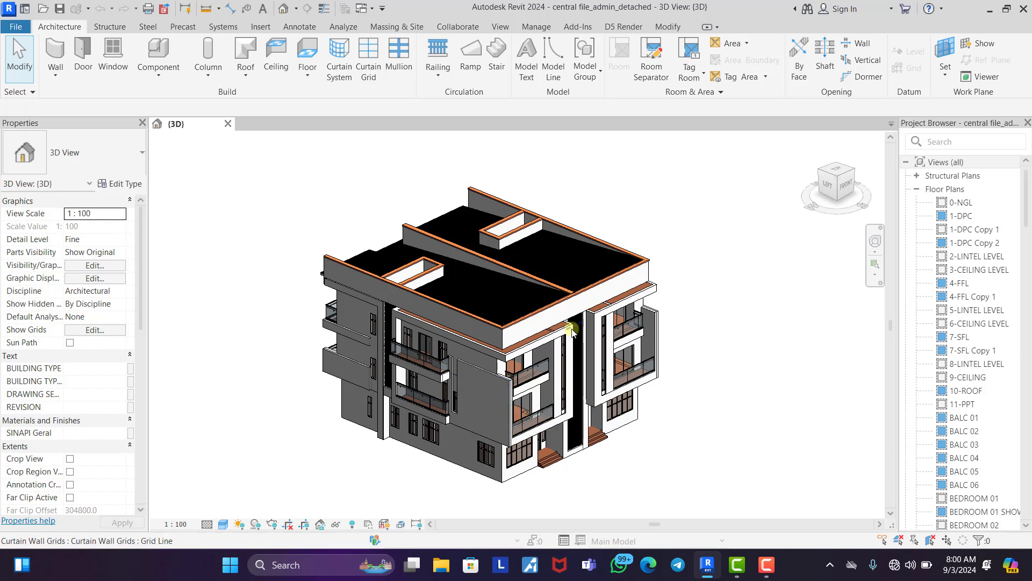
scroll(626, 383, "up", 2)
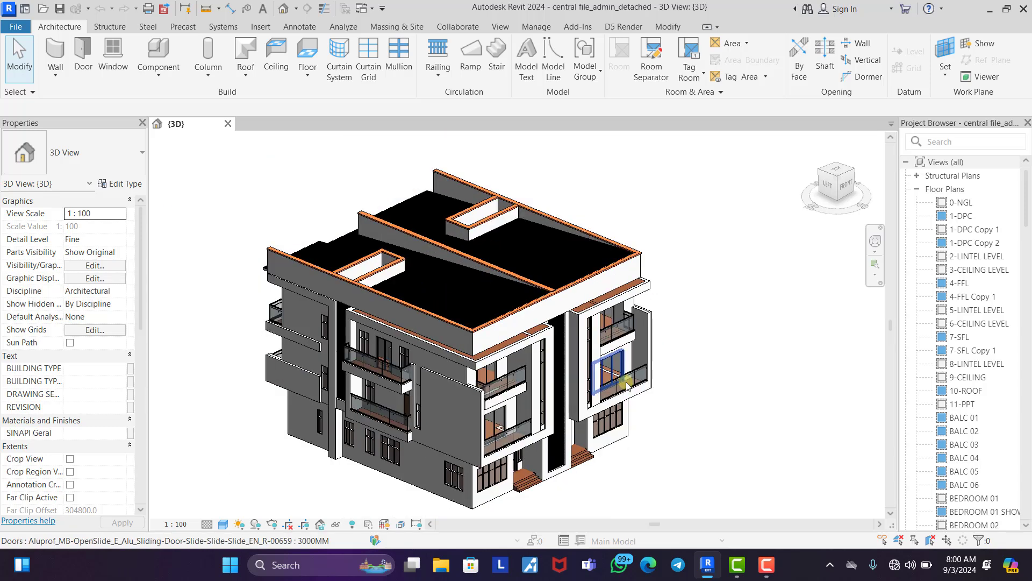